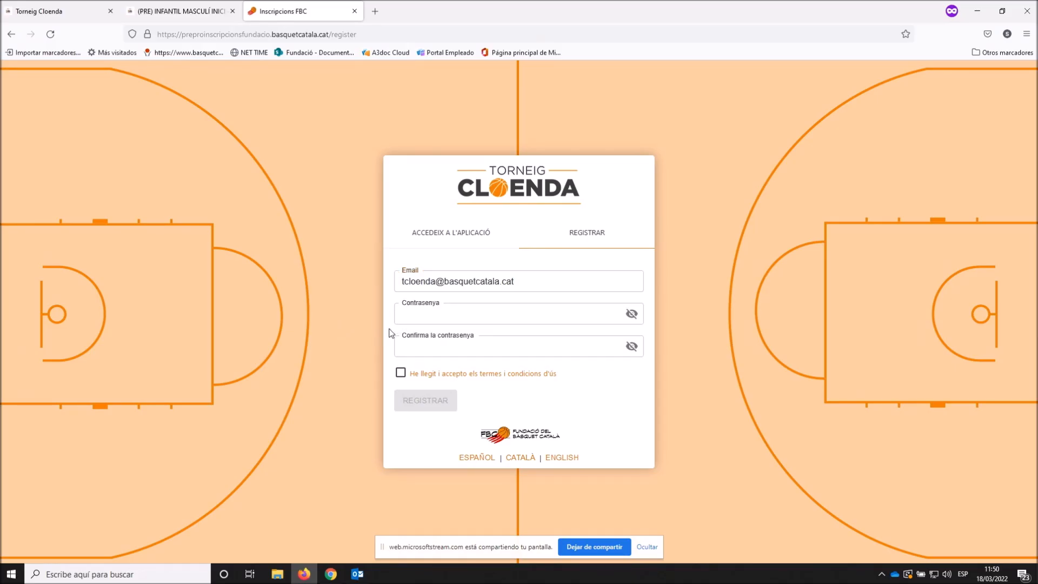
- Enter the new account password and repeat it in Confirma la contrasenya
click(422, 312)
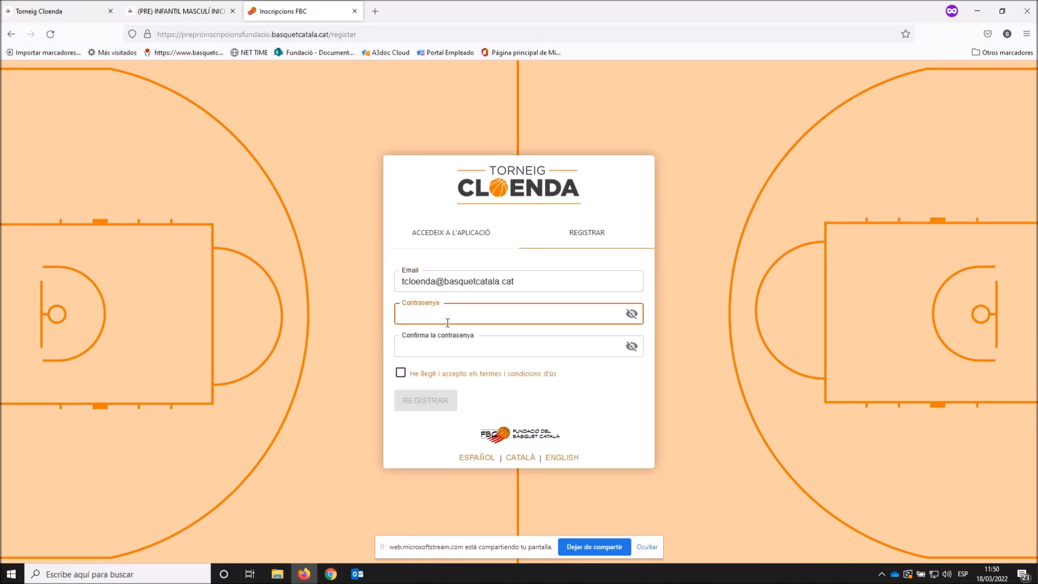
text(t••••••••••••)
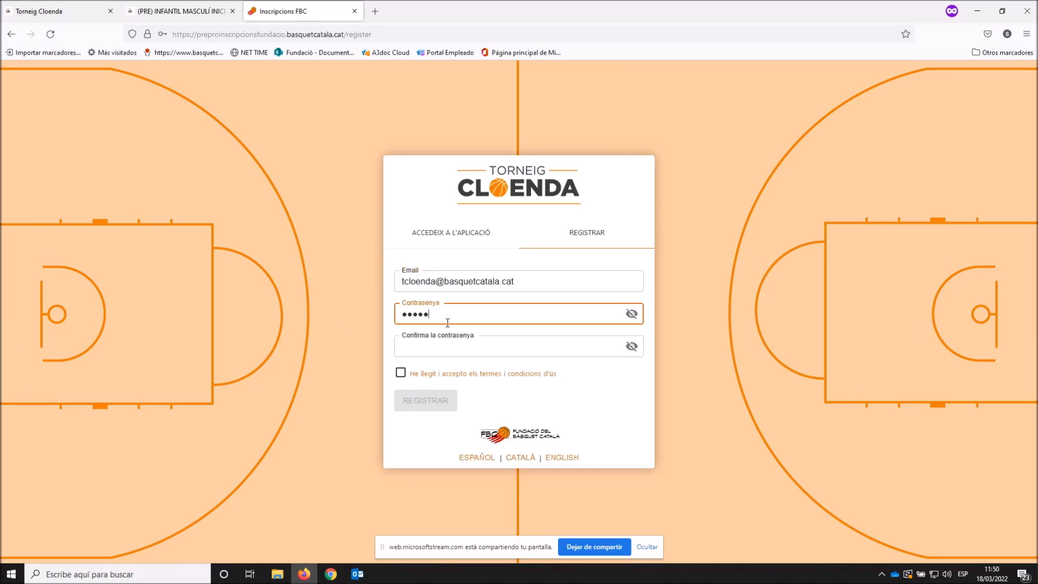
text(•)
click(447, 348)
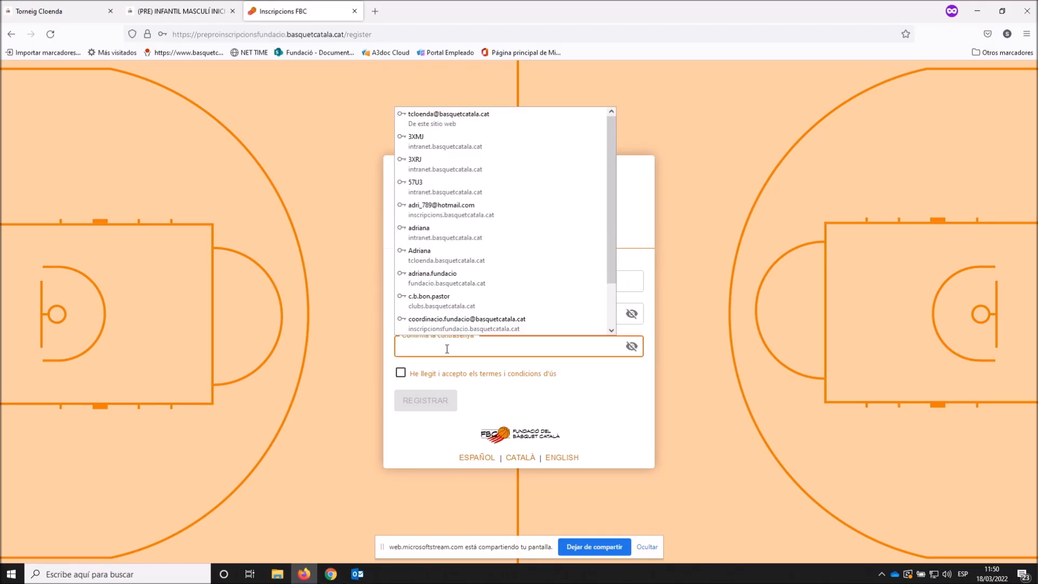
click(447, 348)
text(••••••••••••••)
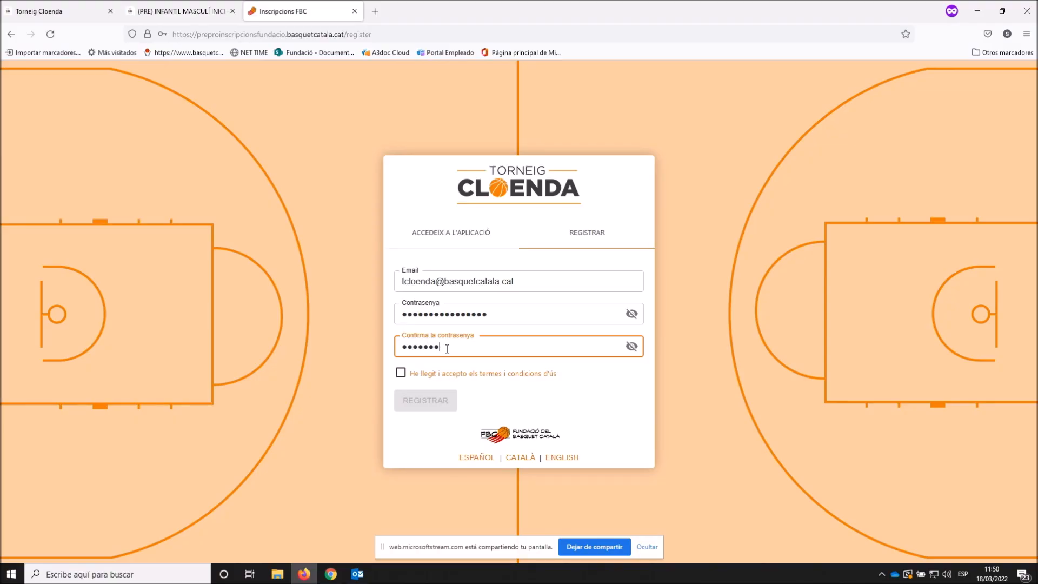
text(••)
- Review and accept the terms and conditions, then submit the account registration
click(426, 373)
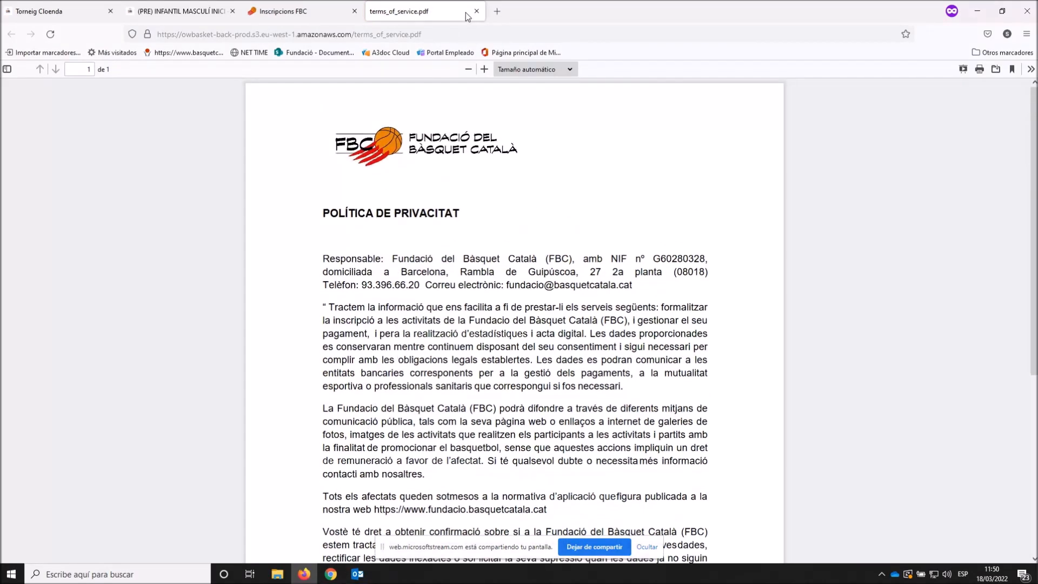
click(476, 12)
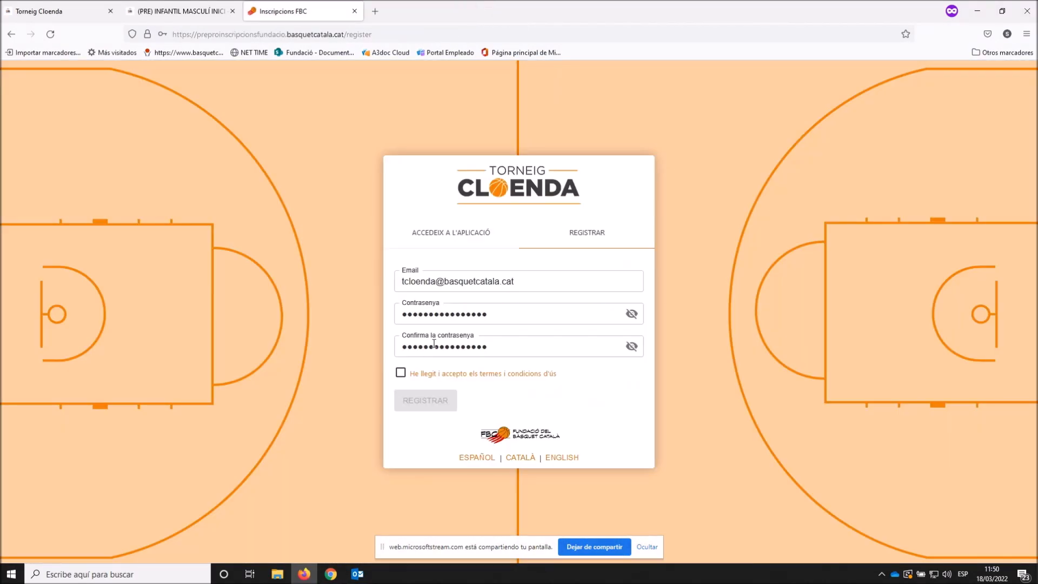
click(400, 373)
click(423, 402)
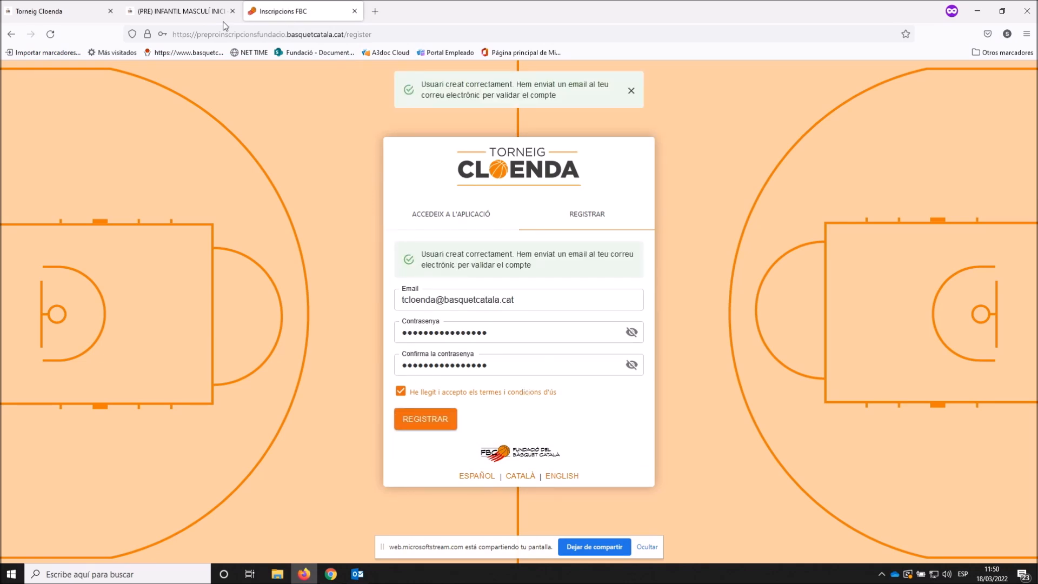
mouse_move(357, 576)
- Validate the new account through the link in Outlook's Creació compte e-mail
click(357, 576)
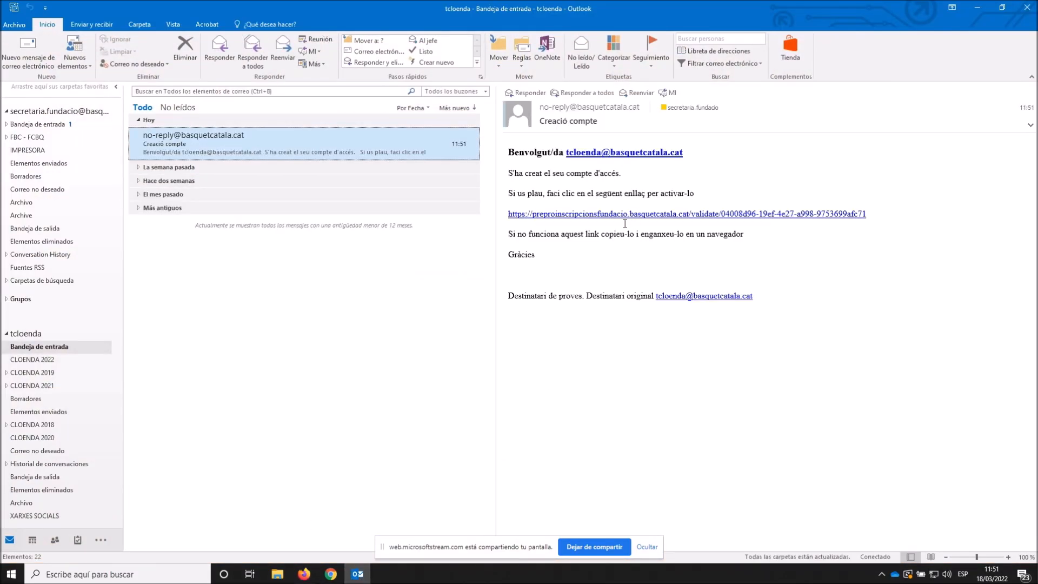
click(622, 216)
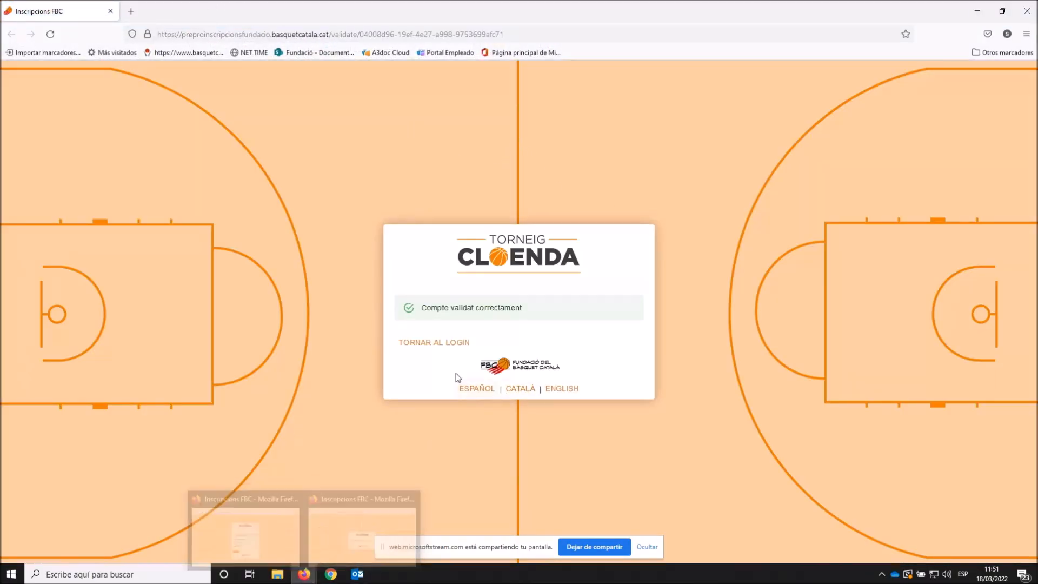
click(453, 341)
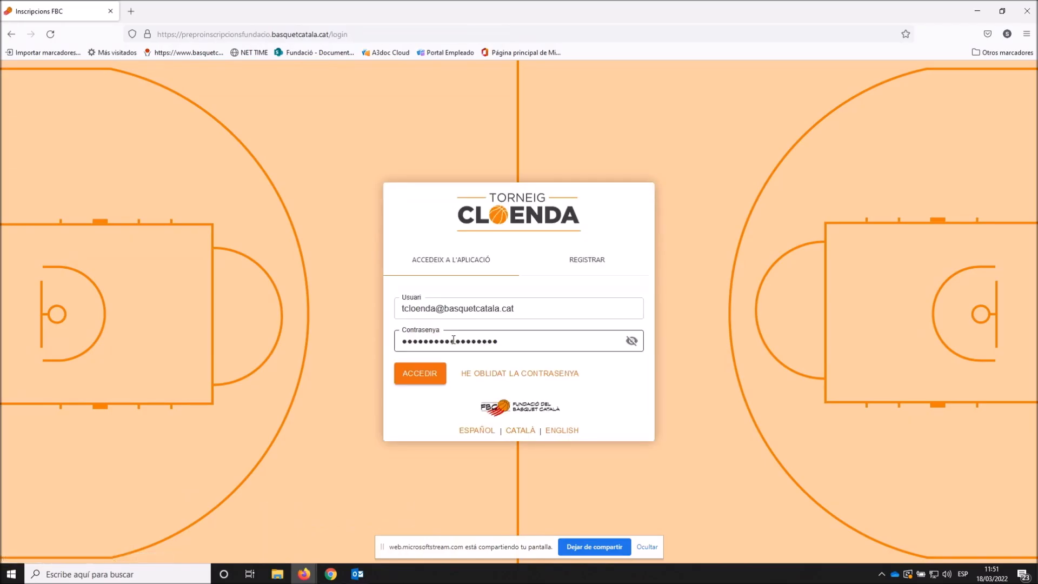
- Log in and register for (PRE) INFANTIL I CADET in the (PRE) INFANTIL MASCULÍ category
click(426, 382)
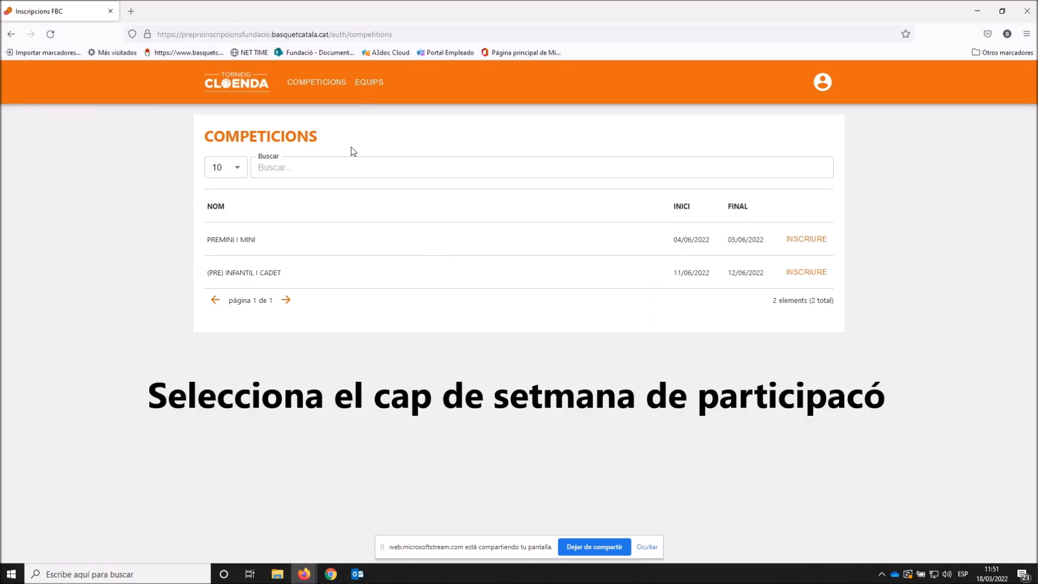
click(800, 276)
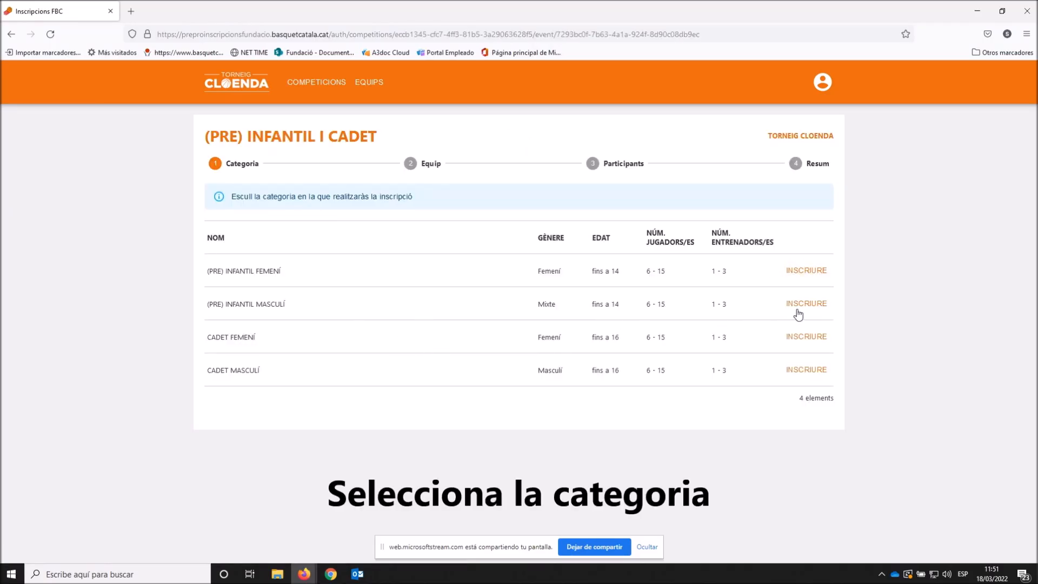
click(807, 305)
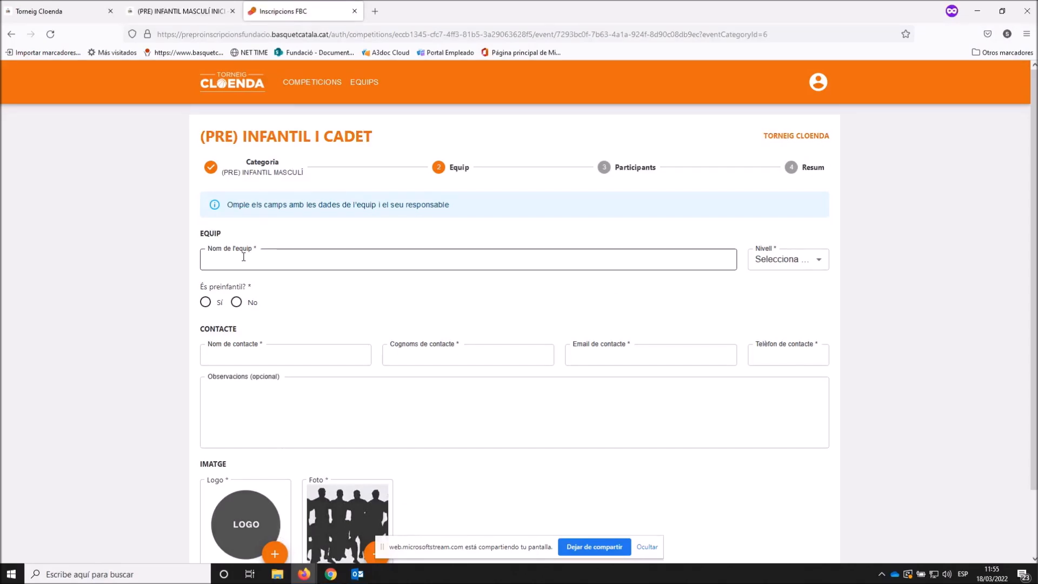
click(243, 258)
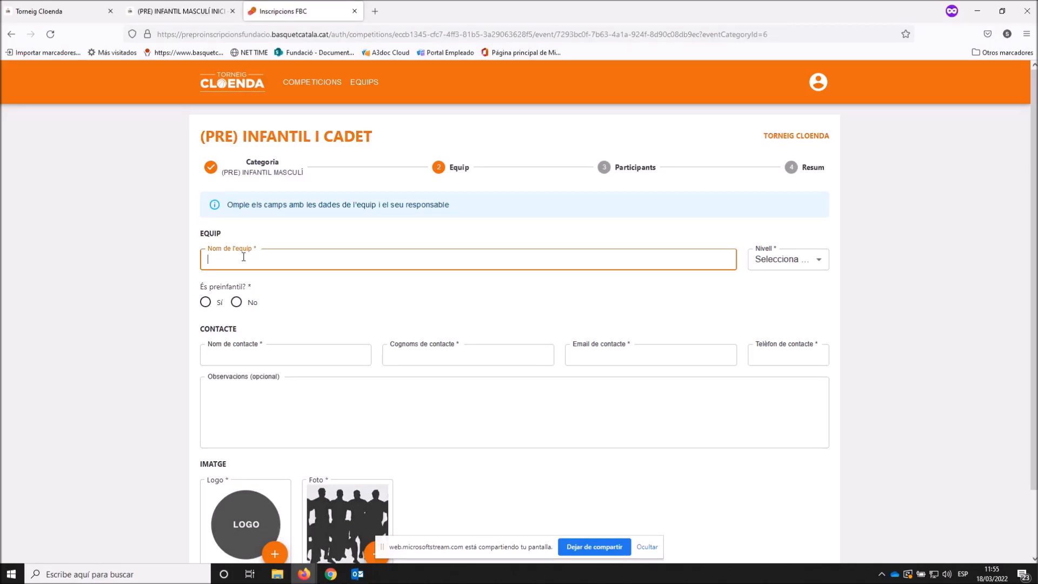
- Name the team C.B. FUNDACIÓ, set level B and answer No to pre-infantil
text(C.B. FUNDACIÓ)
click(789, 260)
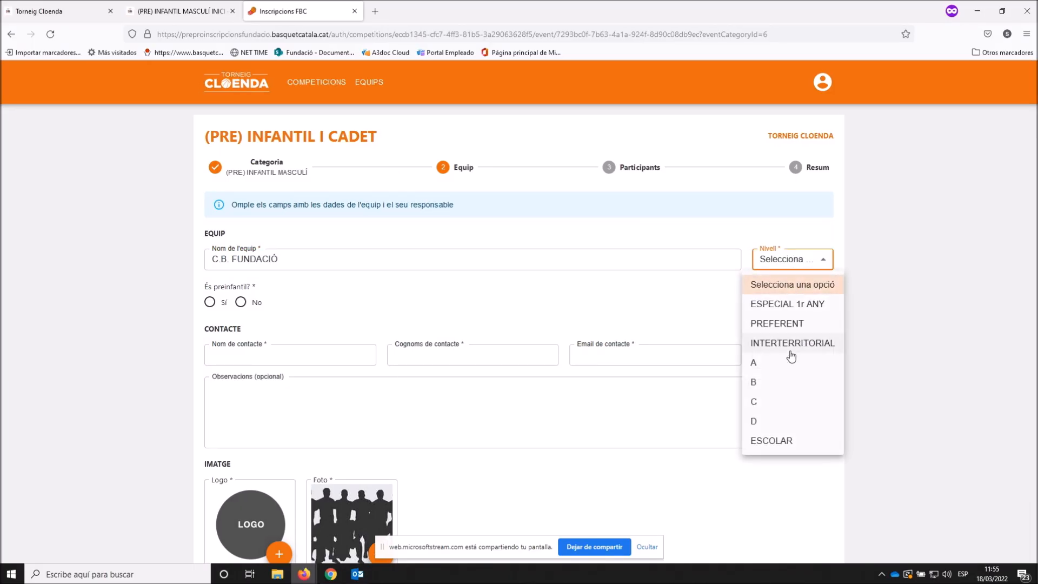
click(786, 383)
click(236, 302)
- Fill in the contact person's first name, surnames, e-mail and phone number
click(245, 356)
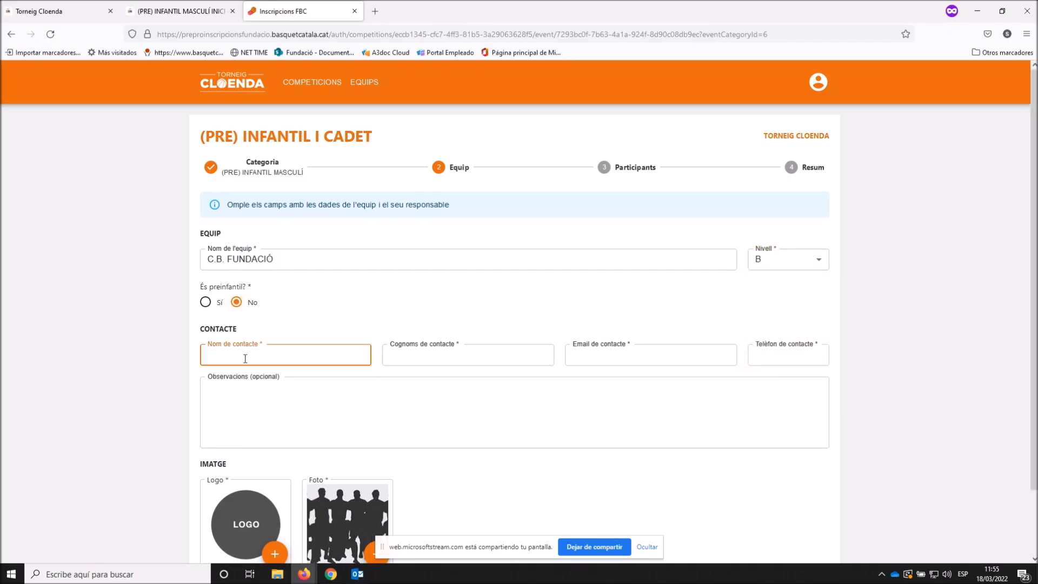
key(Tab)
key(Tab)
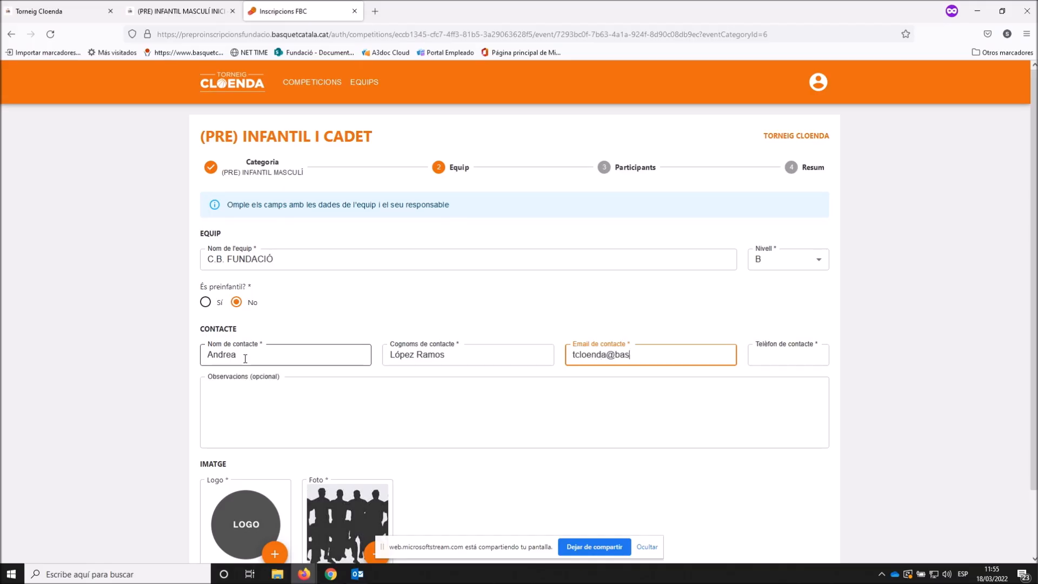
key(Tab)
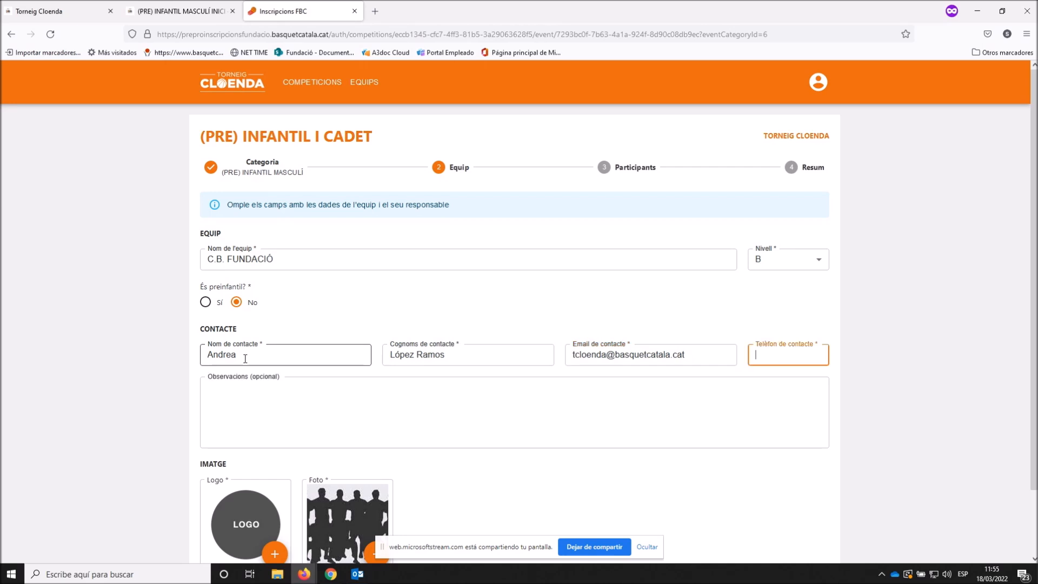
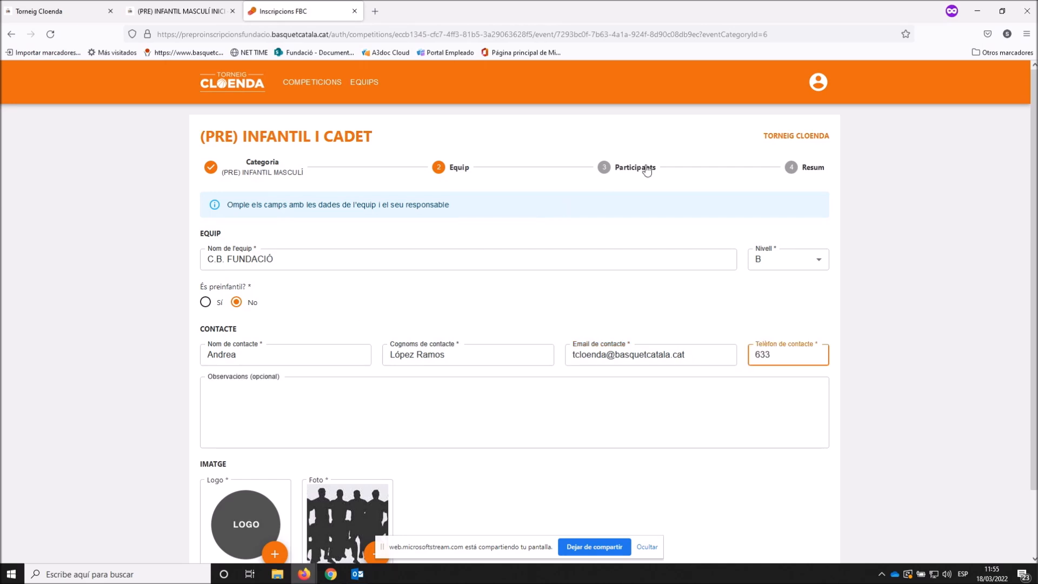
- Add the observation 'Estem a nivell B1' to the team form
click(310, 395)
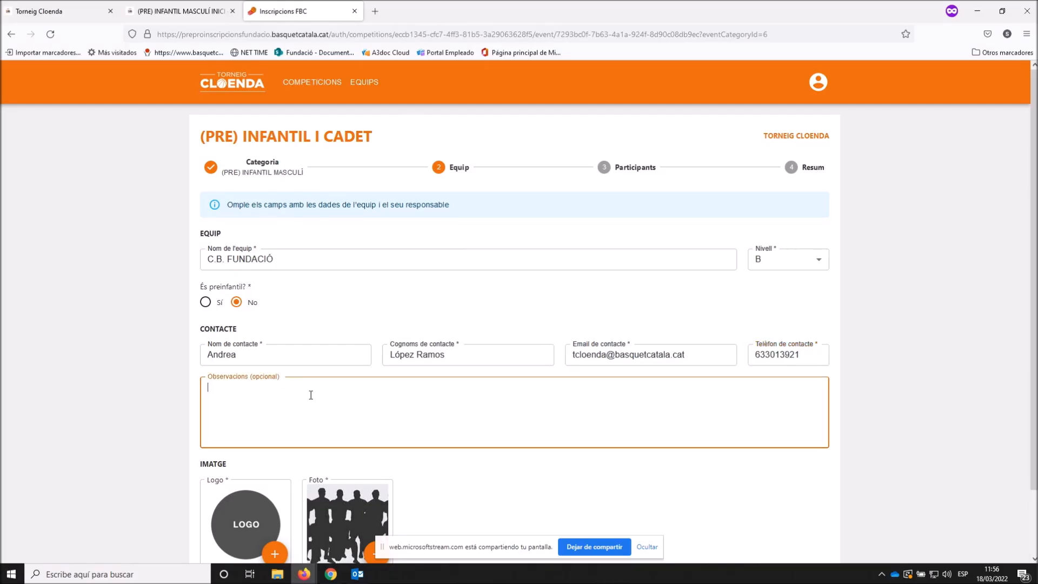
text(Estem a nivell B1)
scroll(270, 463, down, 2)
- Upload Logotip Cloenda from the Pas a pas Torneig cloenda folder as the team logo
click(257, 451)
click(275, 481)
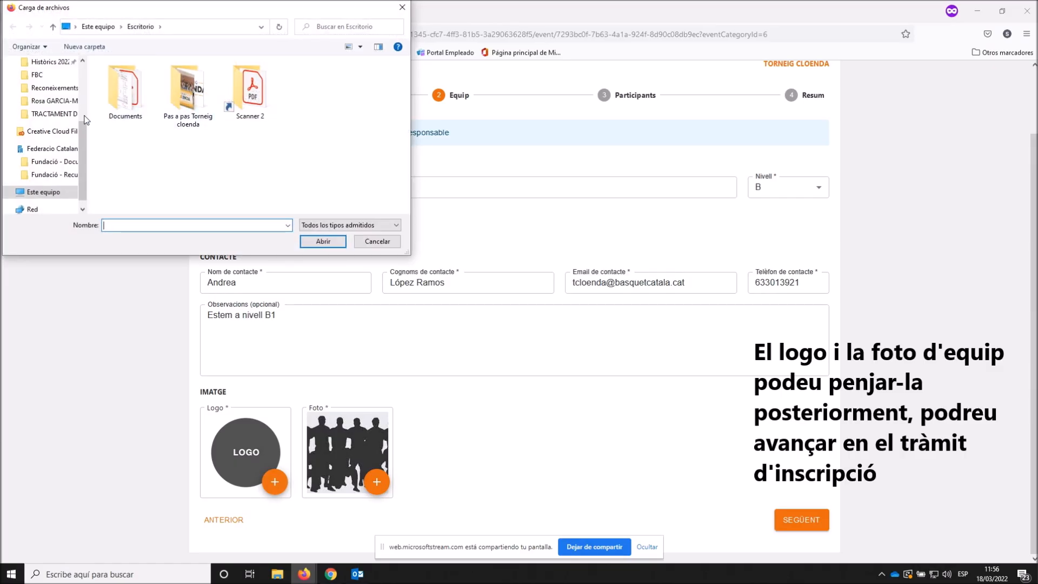
double_click(185, 98)
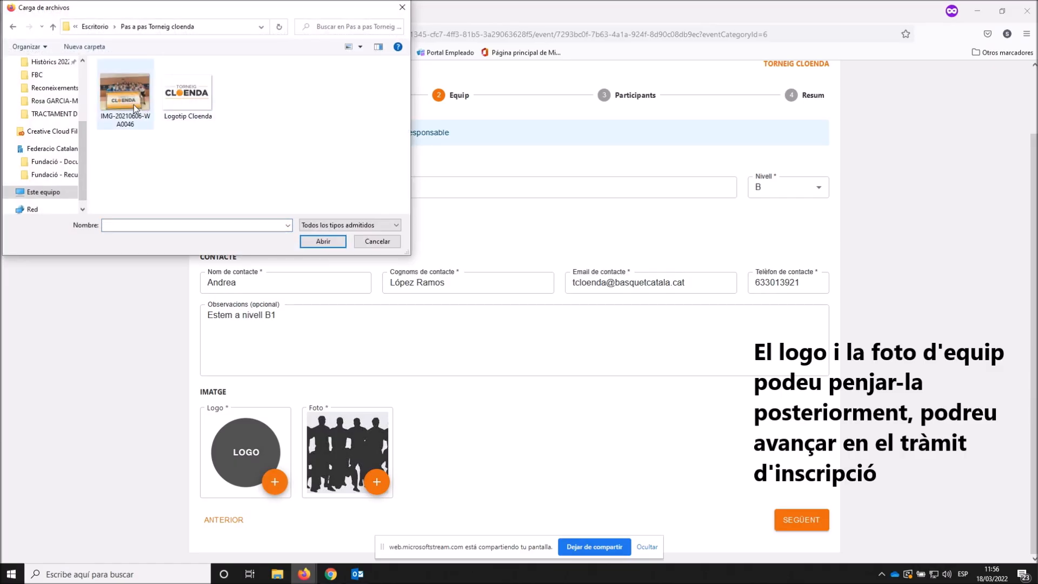
click(187, 107)
double_click(187, 106)
- Upload the team photo and advance to the Participants step
click(377, 482)
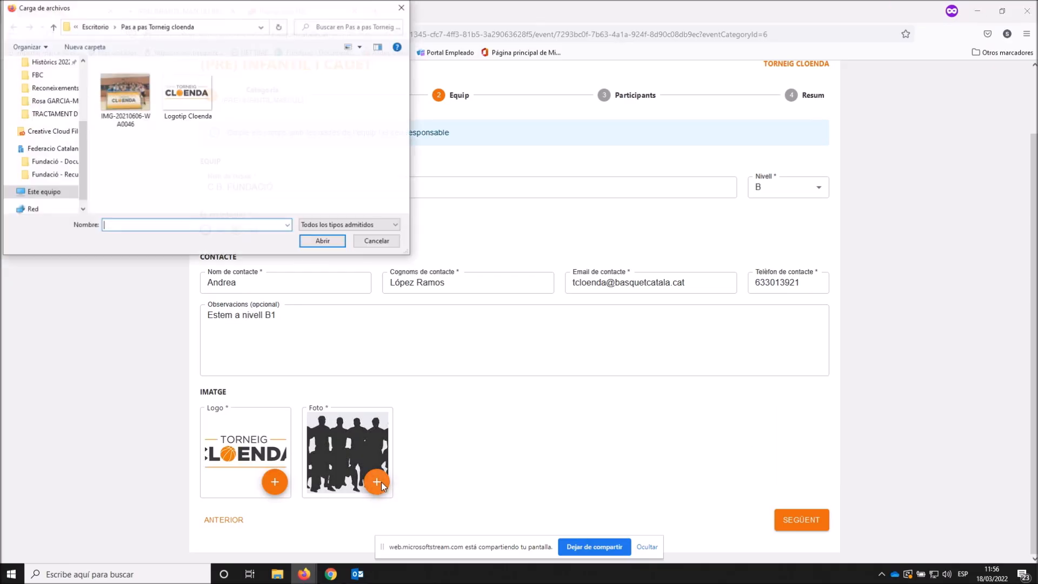
double_click(131, 98)
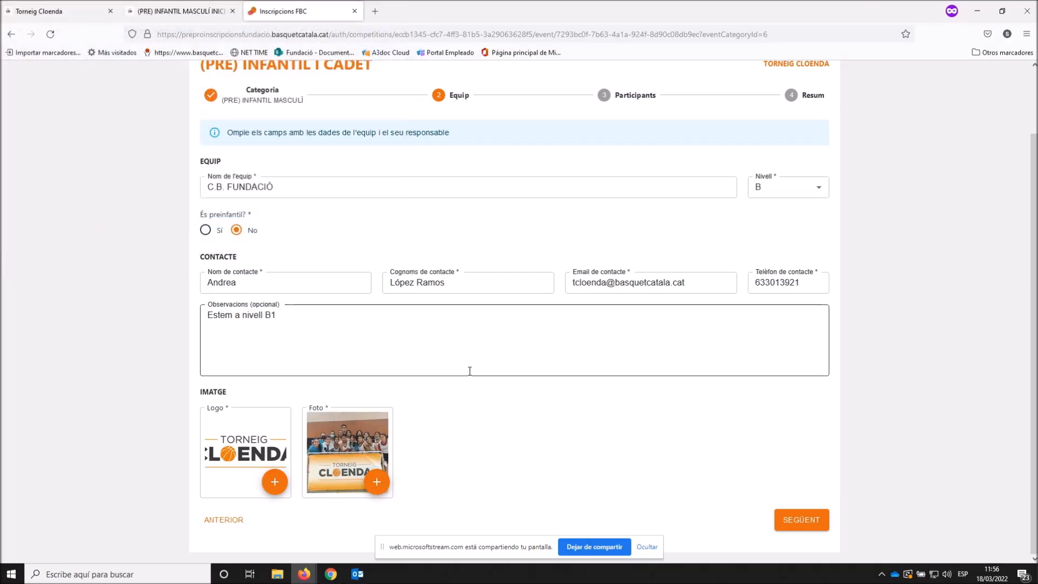
scroll(468, 391, up, 2)
scroll(468, 391, down, 2)
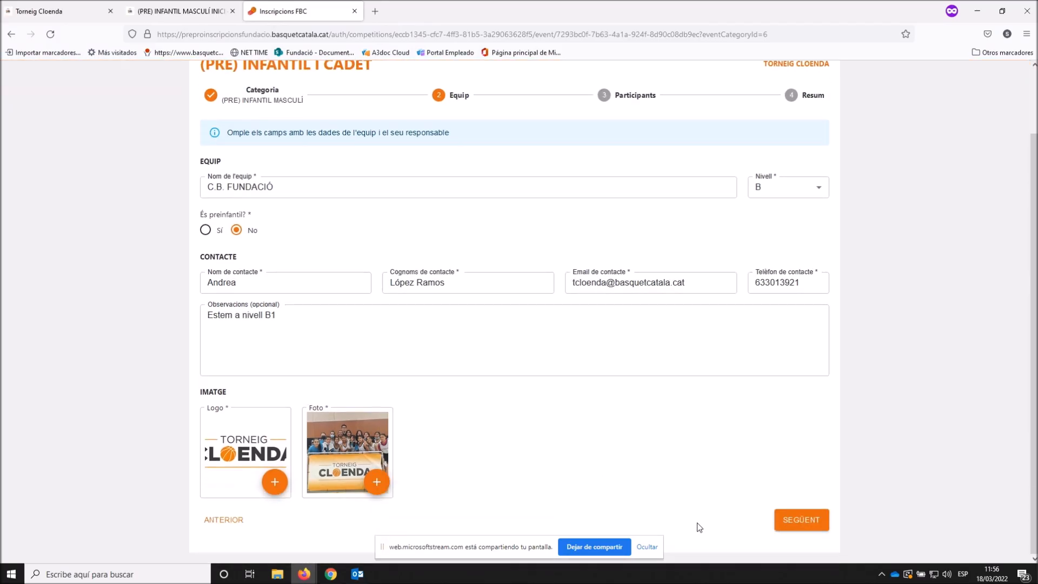
click(803, 520)
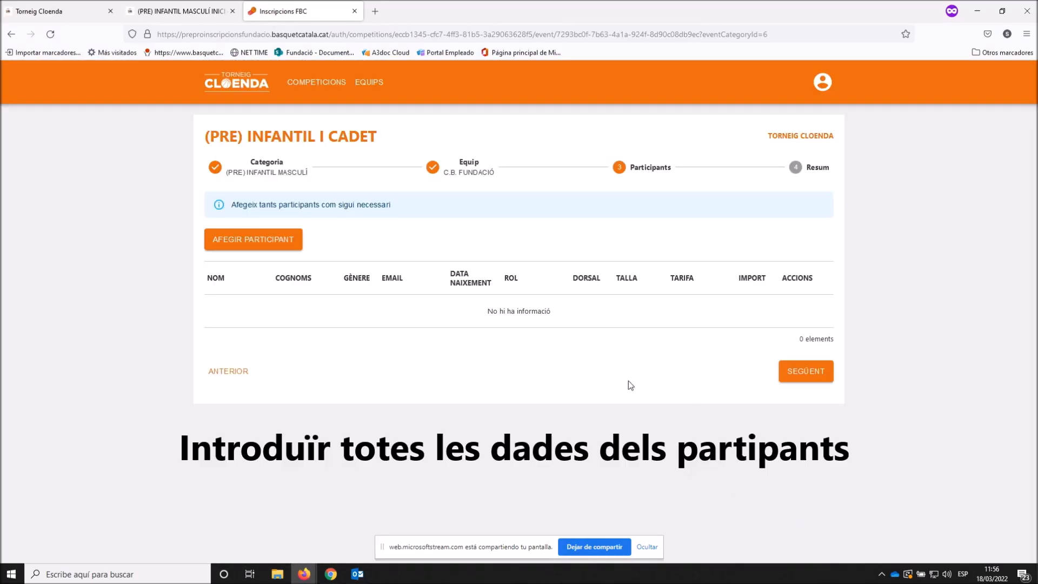
- Add a new participant with role Jugador/a and enter the player's first name and surnames
click(268, 247)
click(287, 229)
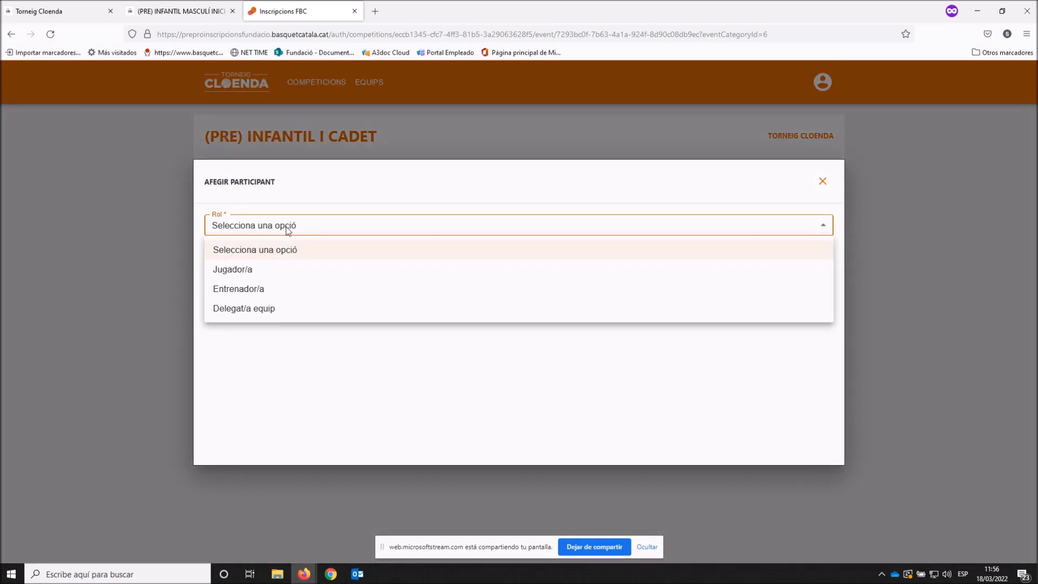
click(260, 271)
click(261, 264)
key(Tab)
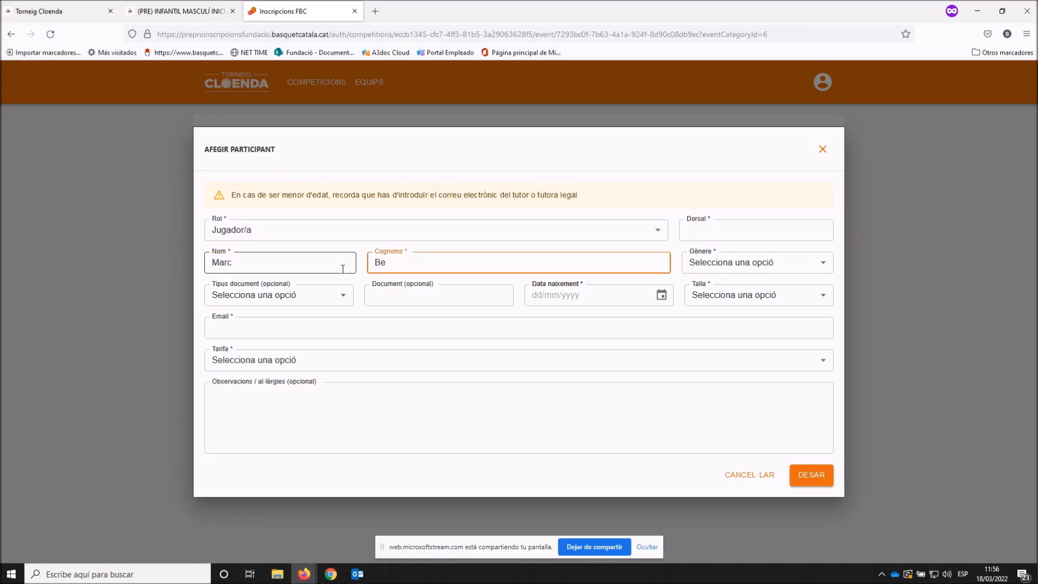
click(727, 231)
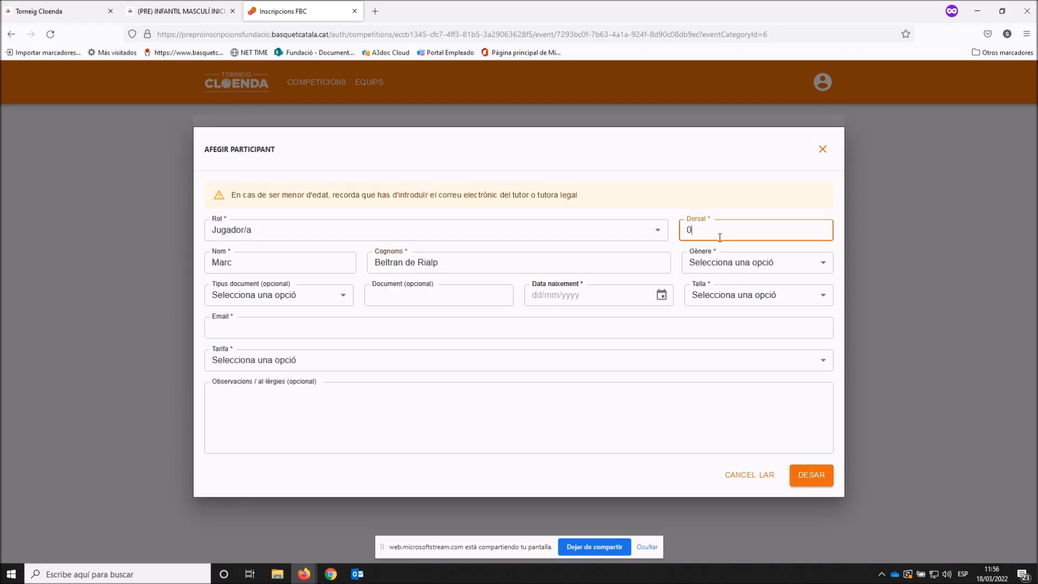
click(756, 262)
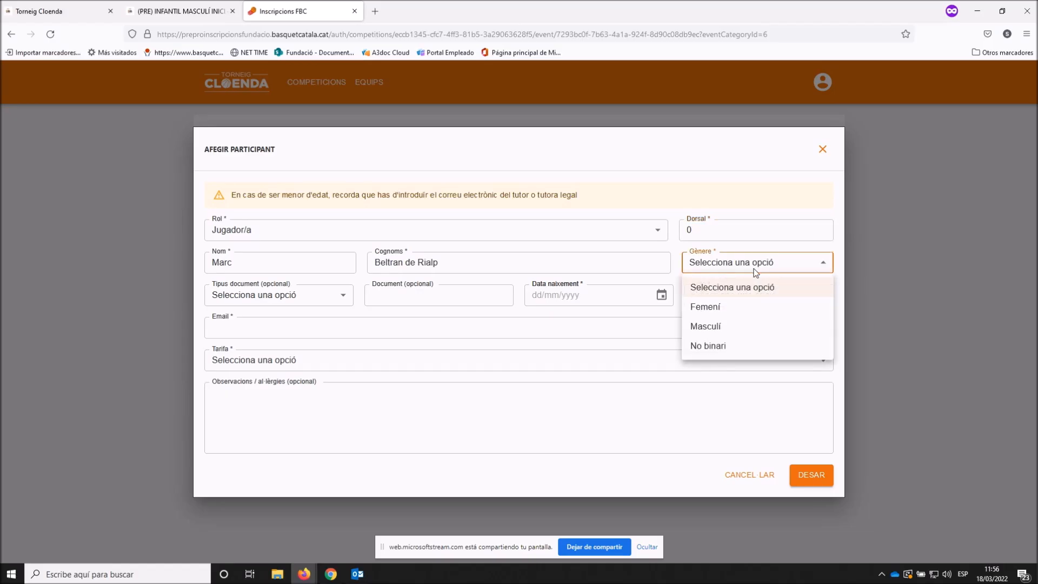
click(724, 323)
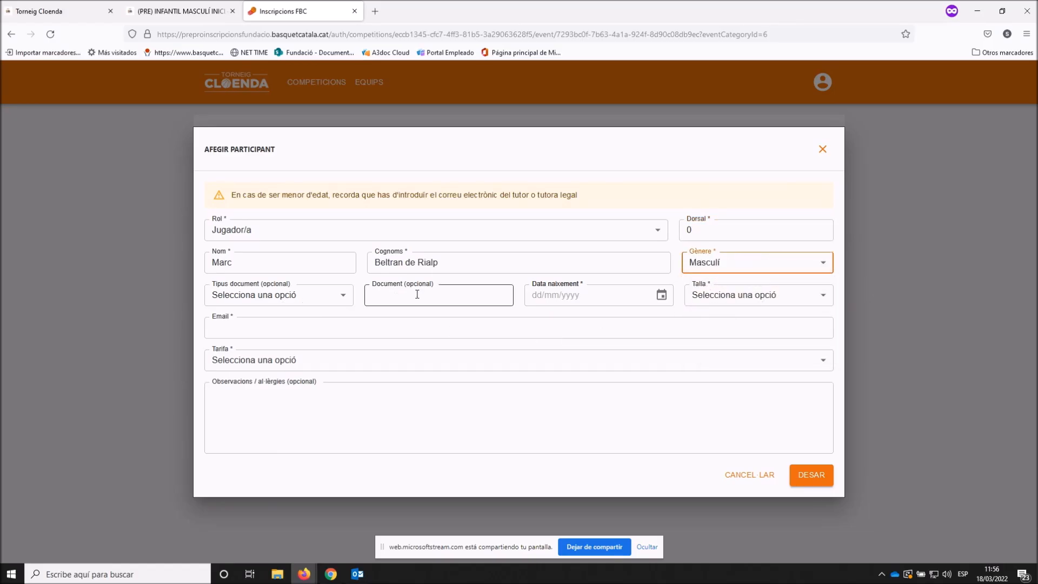
click(536, 297)
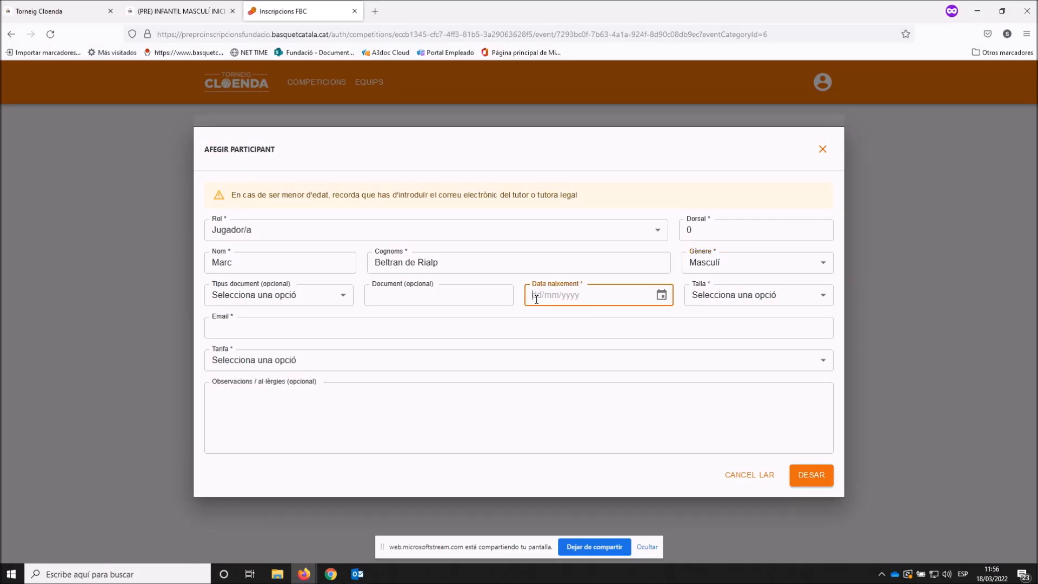
text(31/07/)
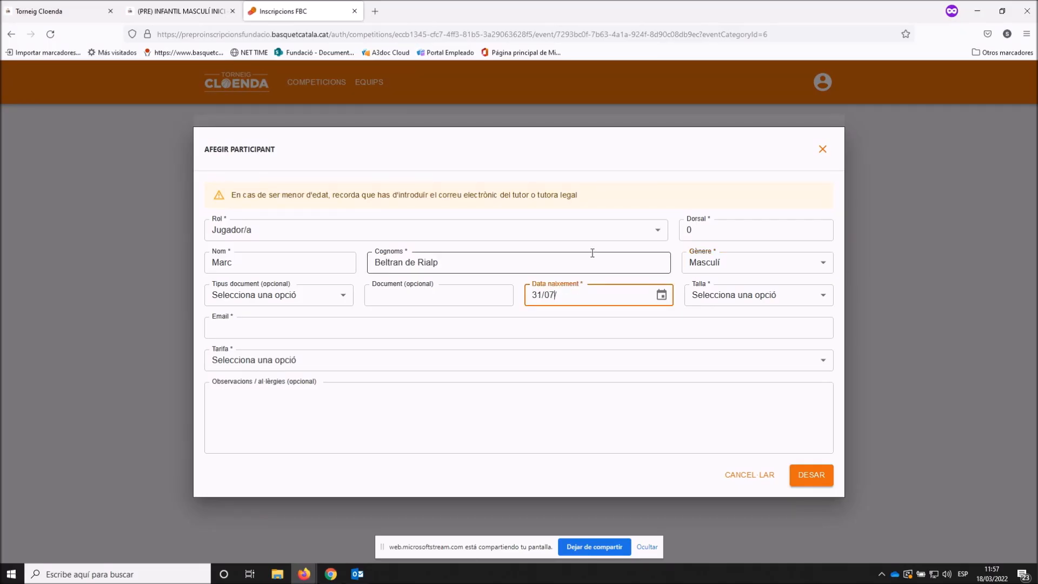
text(2009)
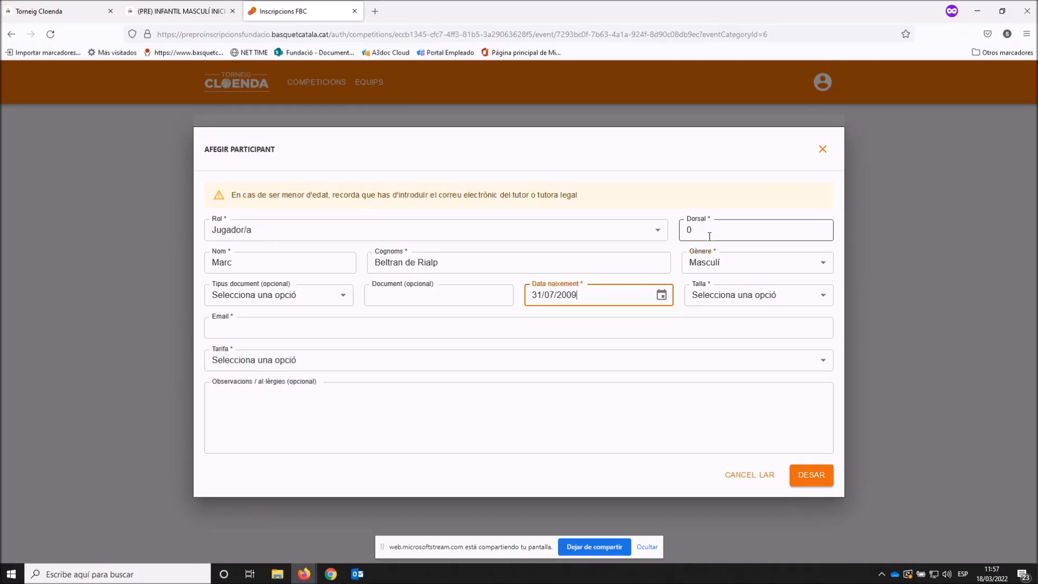
click(744, 304)
click(708, 398)
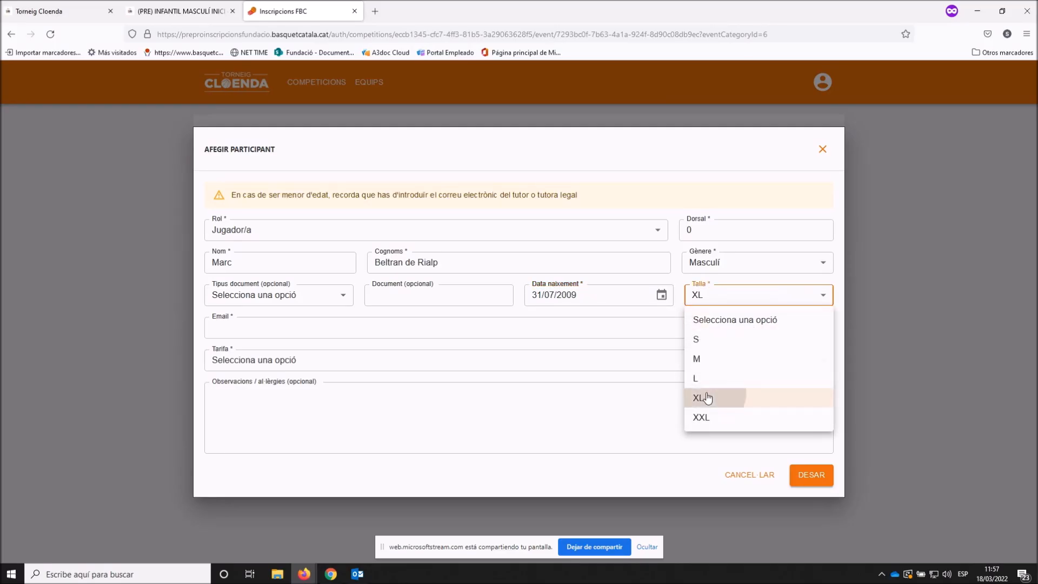
- Enter the player's e-mail, choose the 124 € OPCIÓ 3 tariff, note lactose intolerance, and save
click(300, 328)
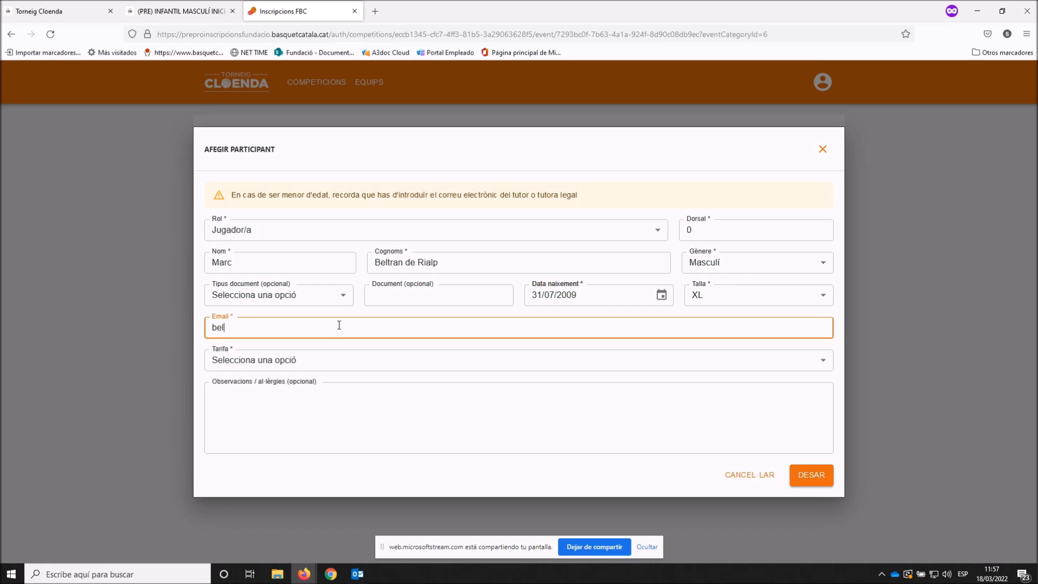
click(355, 366)
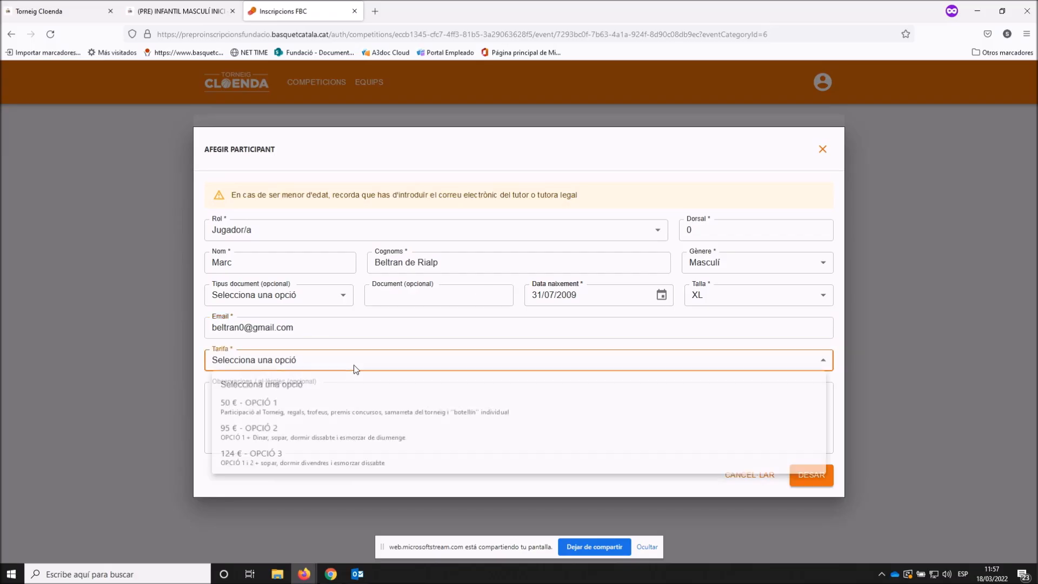
click(271, 454)
click(259, 397)
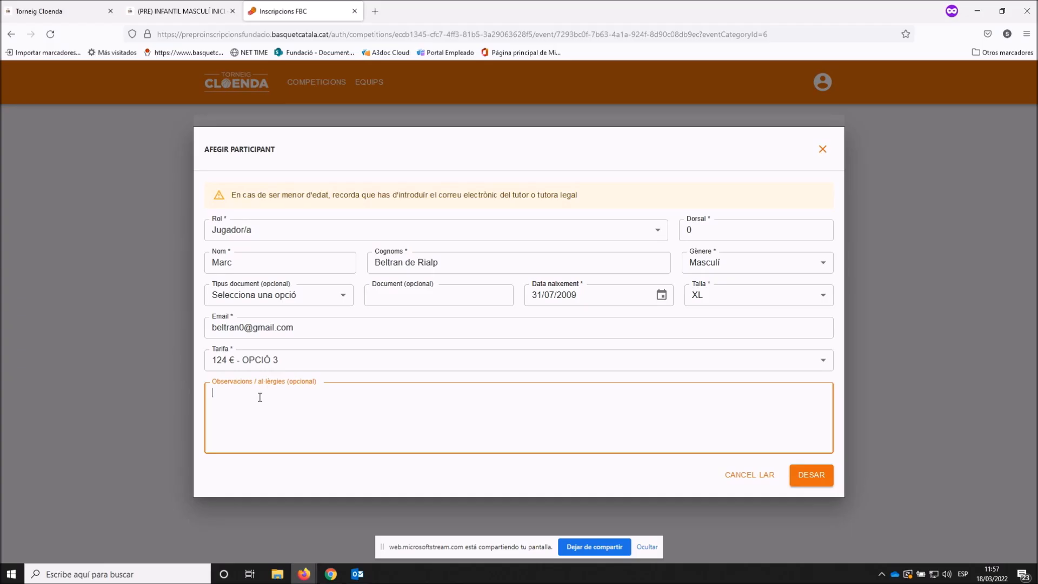
text(Intol·lerància)
key(Left)
key(Left)
key(Left)
key(Left)
key(Left)
key(Left)
key(Left)
text(·lerància a la lactosa)
click(821, 482)
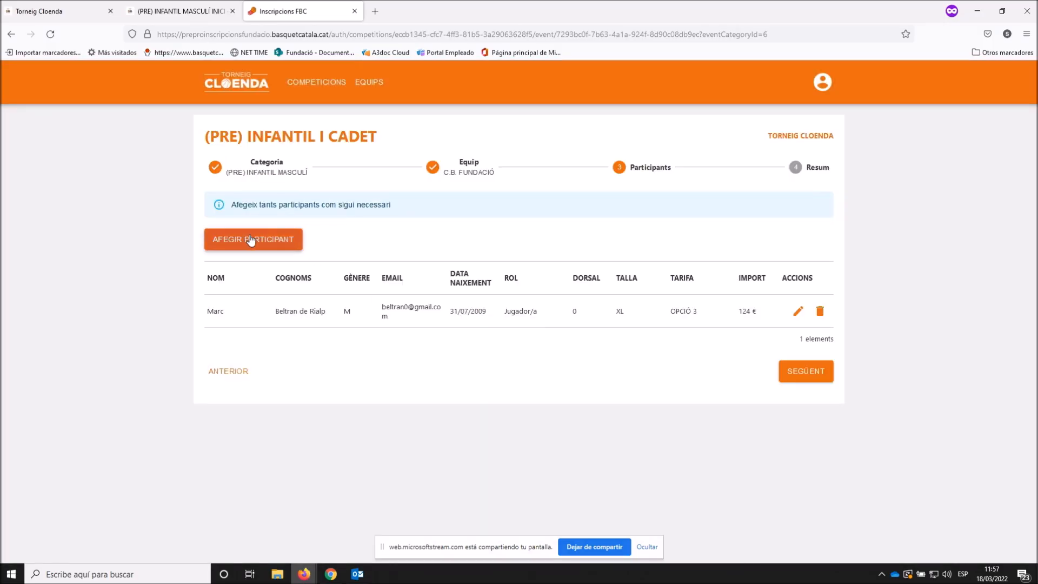
- Add a participant with role Entrenador/a and enter the coach's name, surnames and phone
click(251, 240)
click(267, 231)
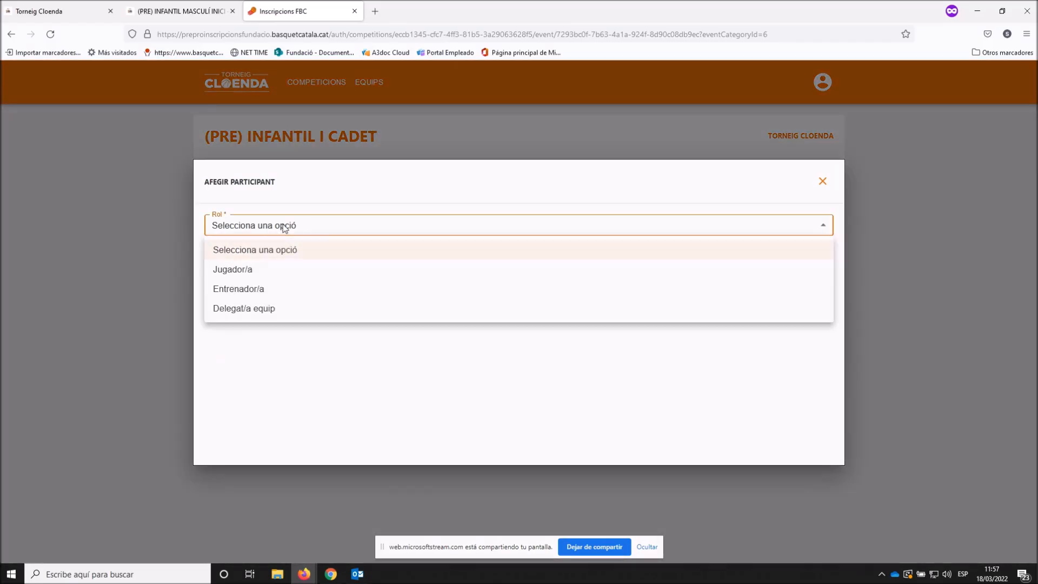
click(236, 289)
click(258, 244)
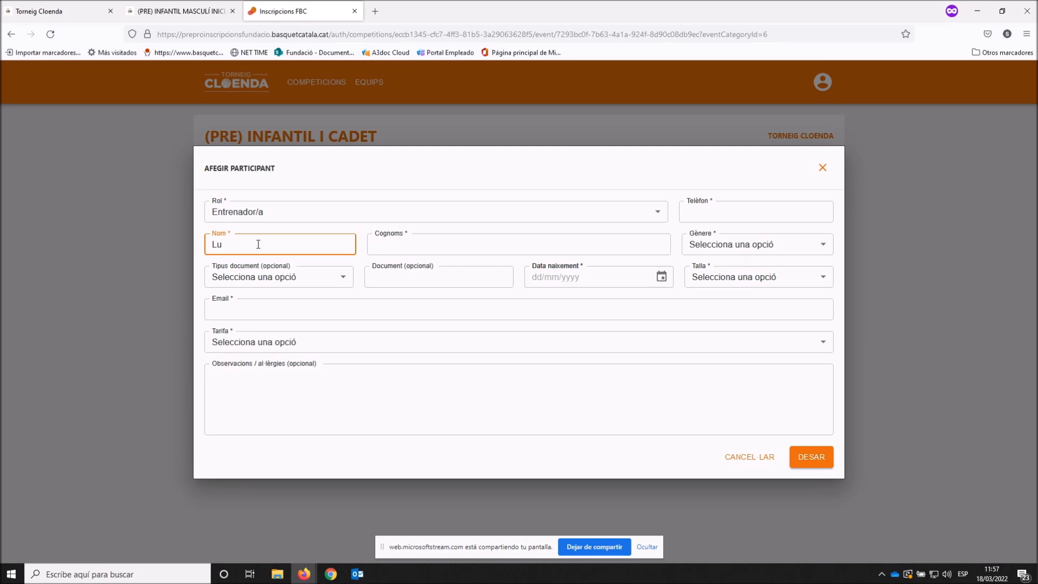
key(Tab)
click(727, 205)
text(666666666)
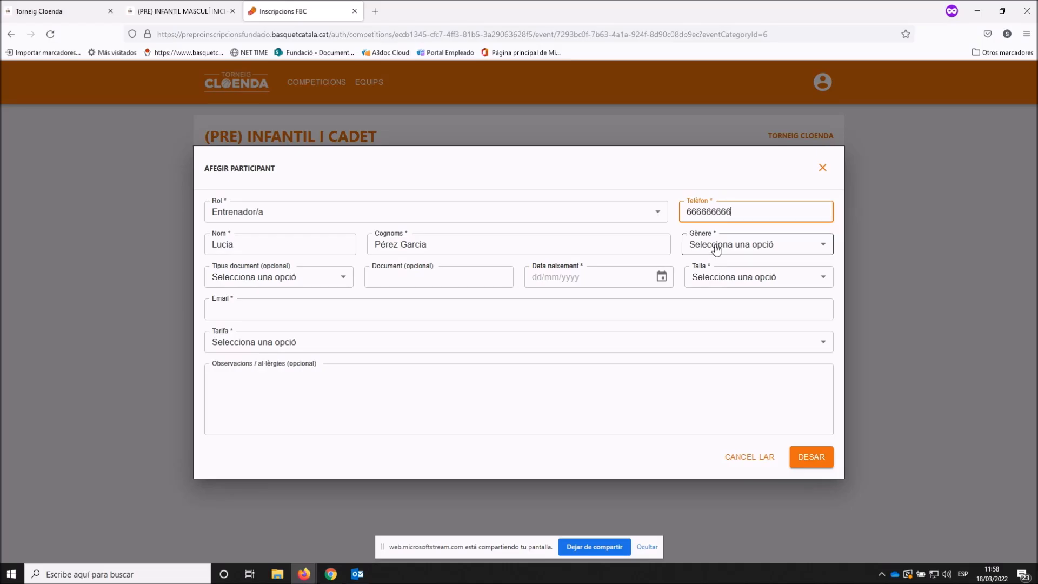
- Set the coach's gender to female, birth date 01/10/1989 and shirt size XL
click(724, 233)
click(740, 286)
click(323, 281)
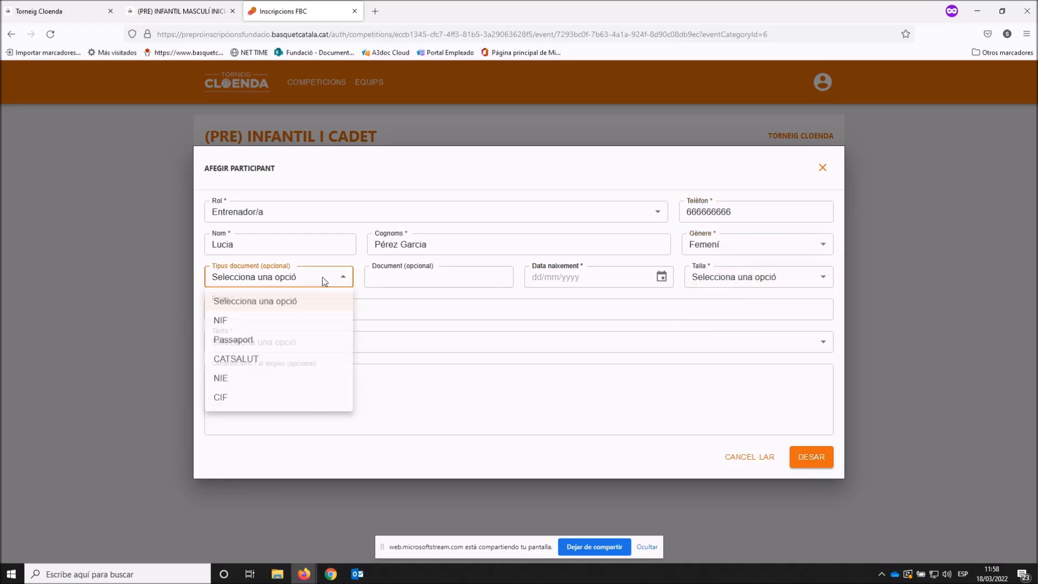
click(503, 275)
key(Tab)
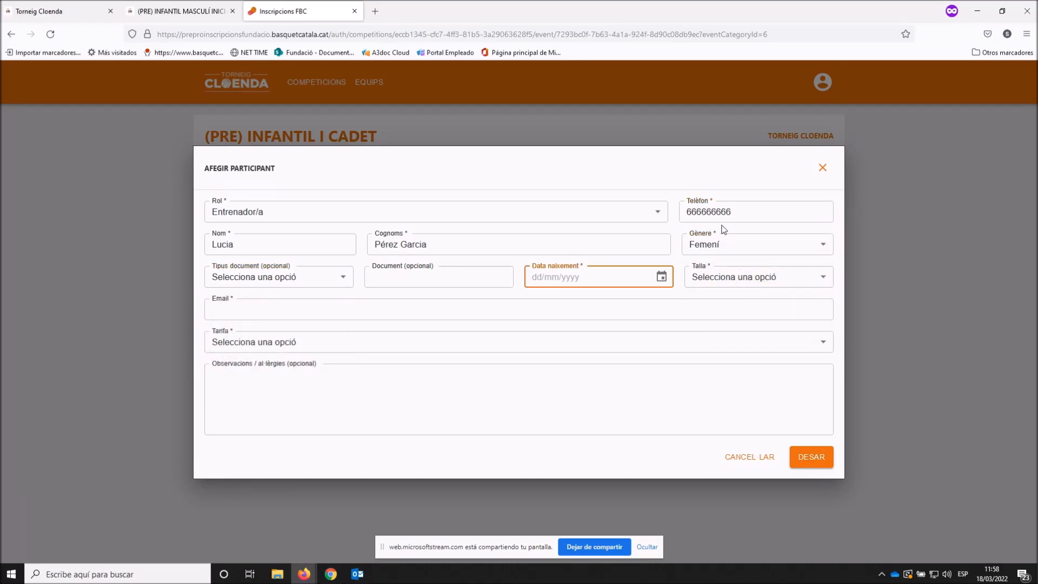
text(01/10/1989)
click(796, 276)
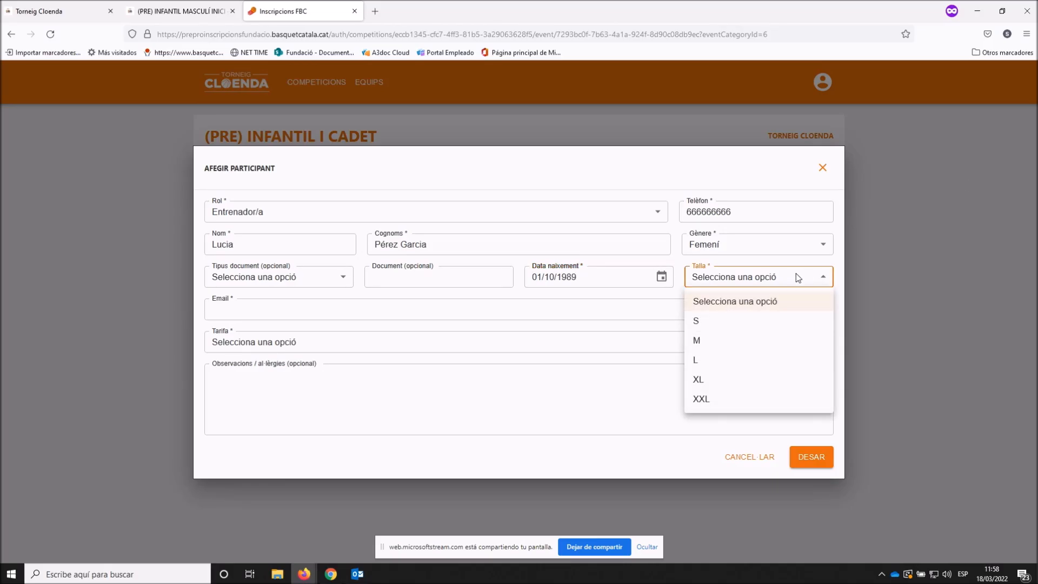
click(715, 378)
- Enter the coach's e-mail, choose the 0 € OPCIÓ 3 tariff and save her
click(295, 314)
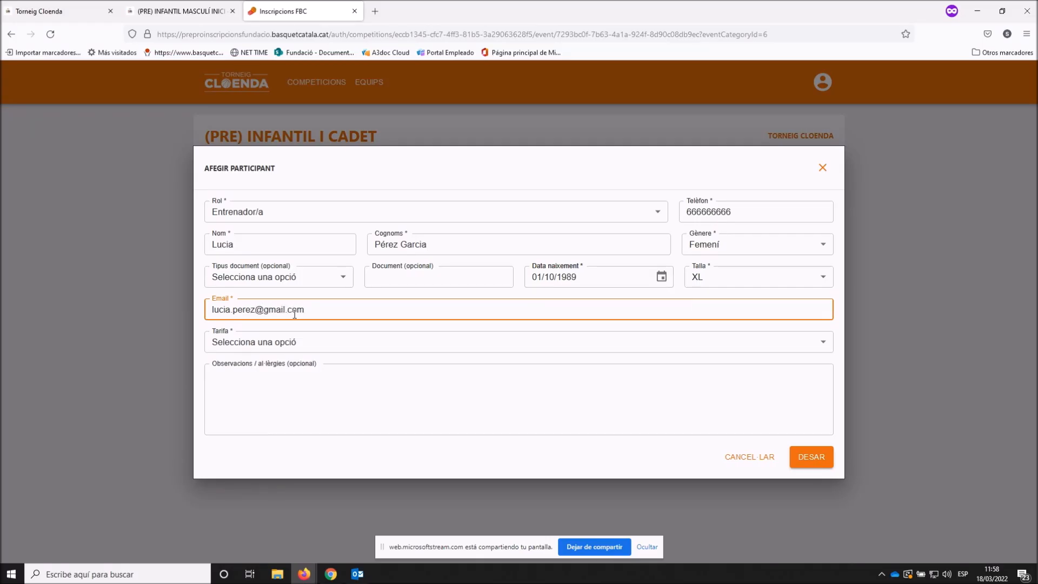
click(285, 346)
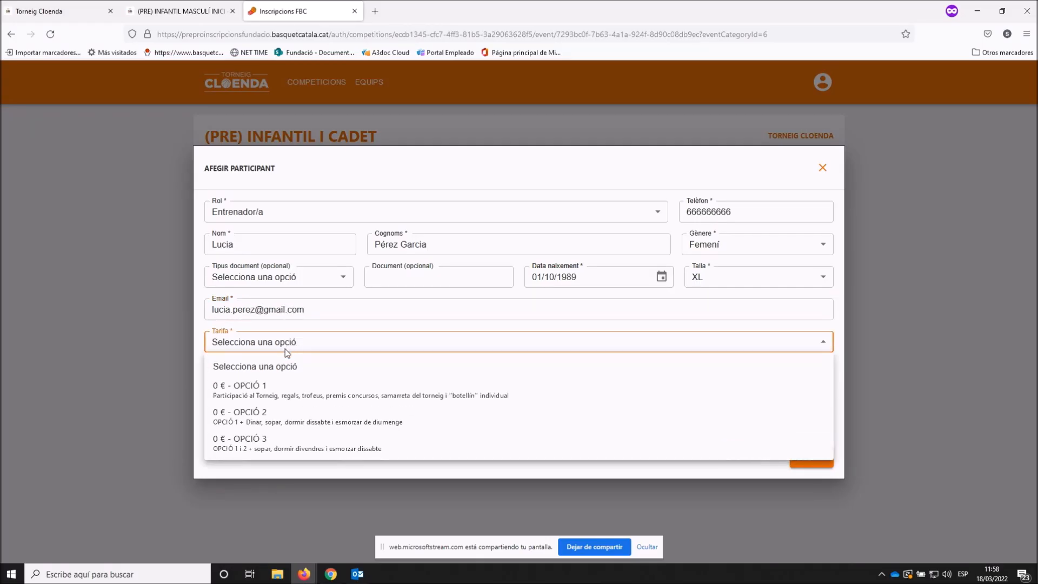
click(249, 442)
click(806, 459)
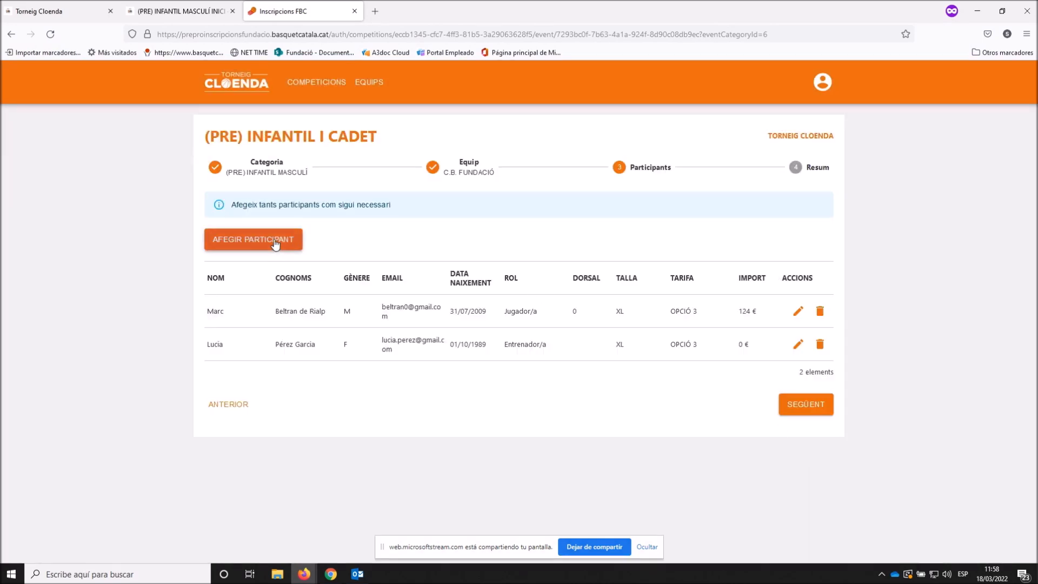
click(275, 243)
- Set the new participant as Entrenador/a with name, phone, Masculí gender and e-mail
click(270, 233)
click(262, 289)
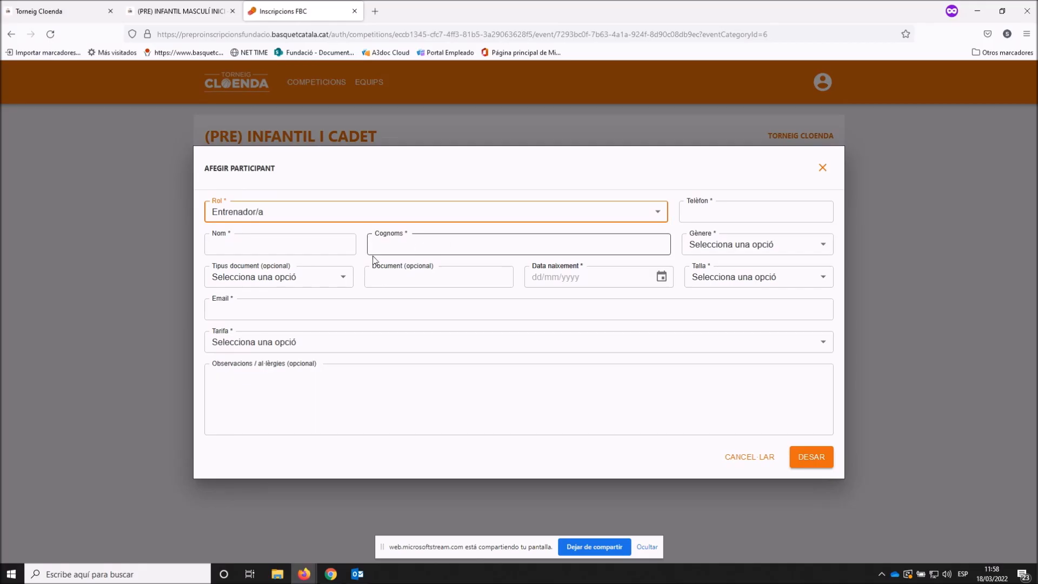
click(294, 245)
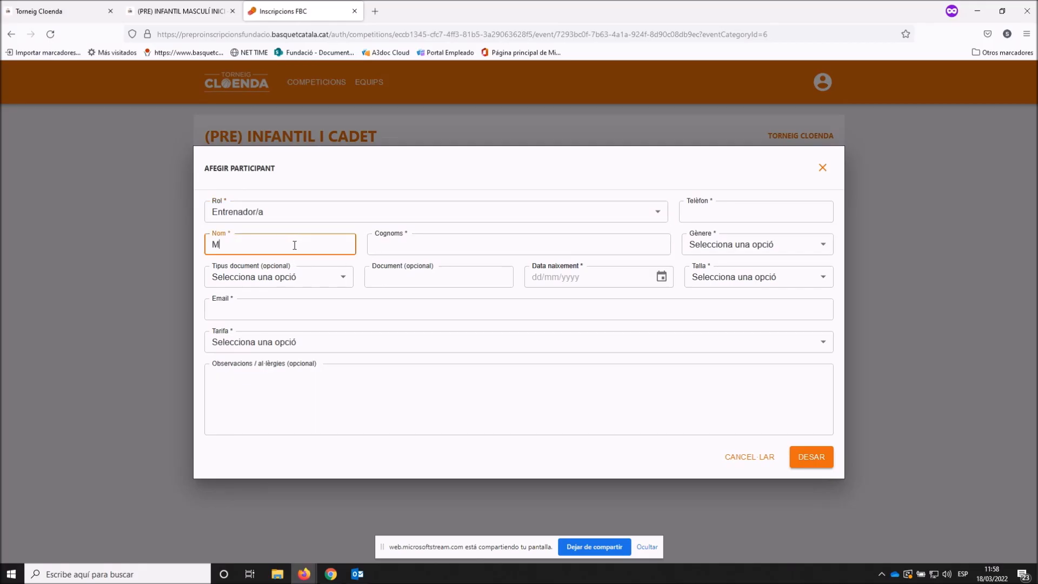
key(Tab)
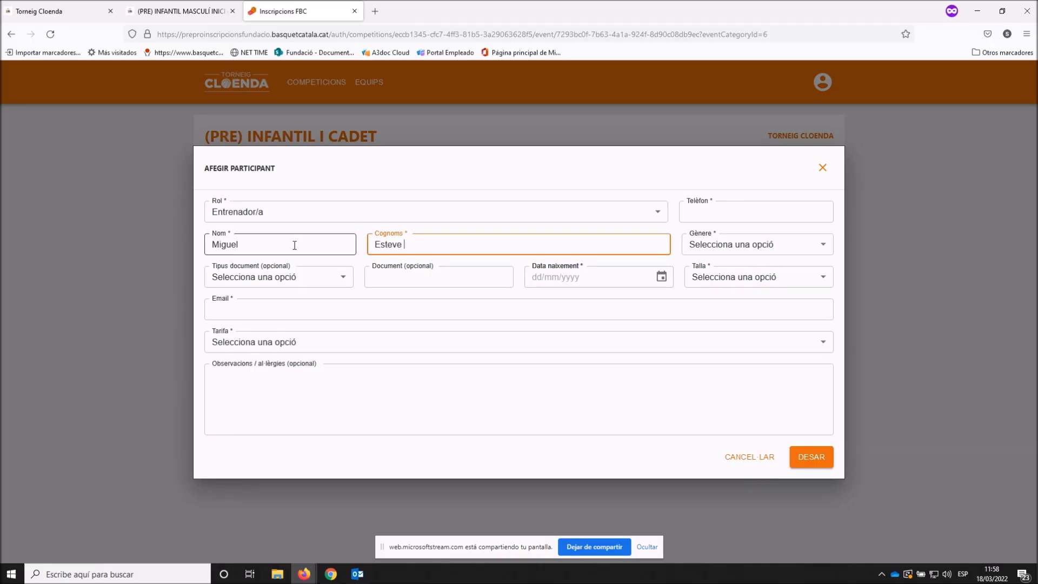
key(Tab)
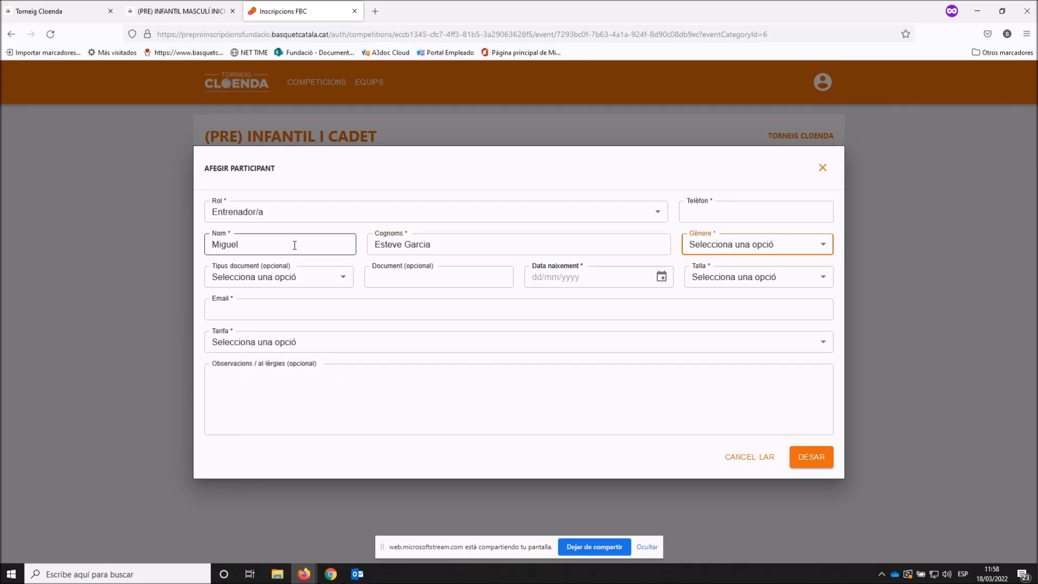
click(730, 220)
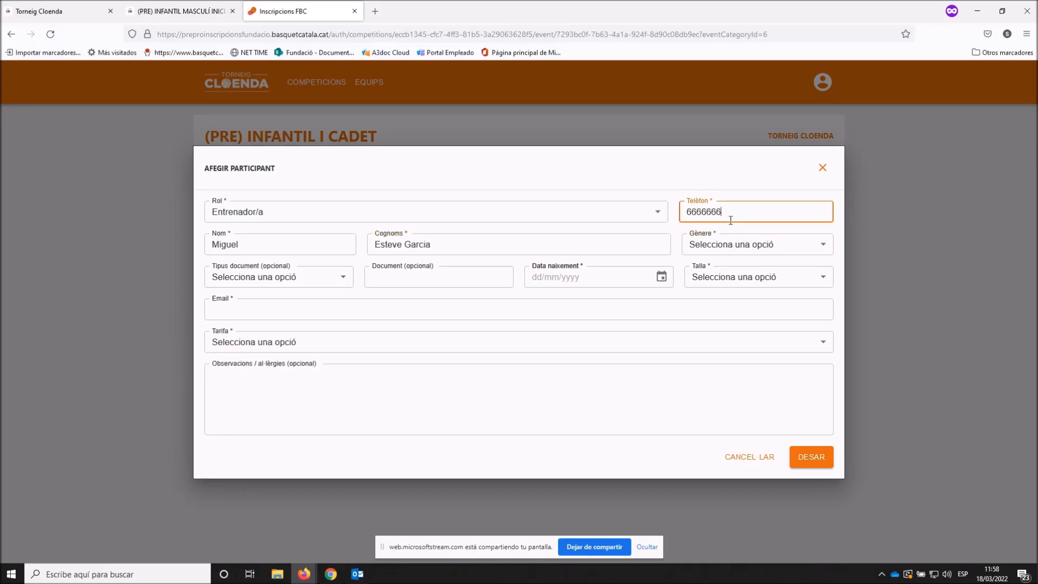
click(722, 243)
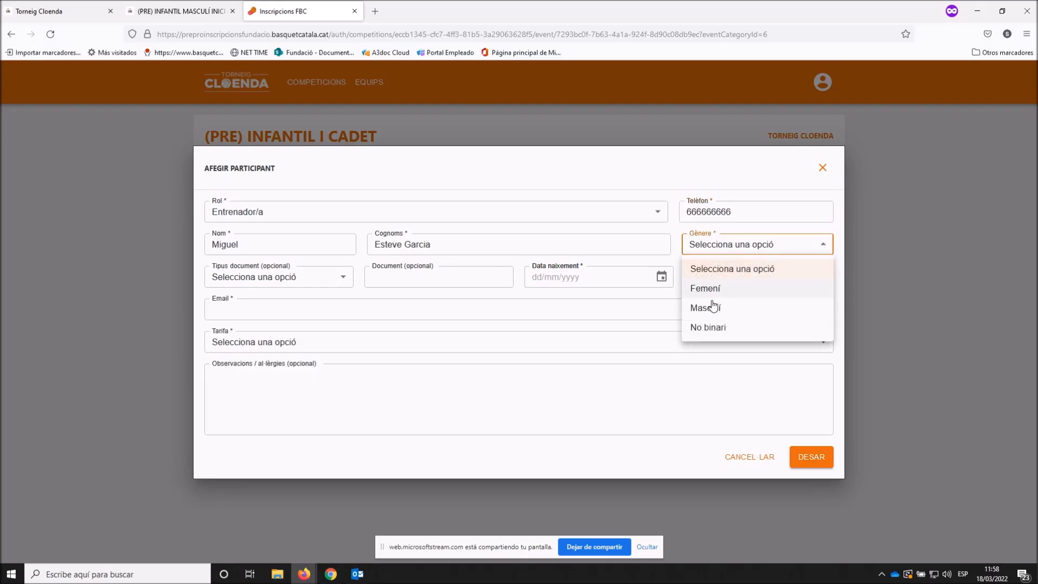
click(705, 306)
click(259, 314)
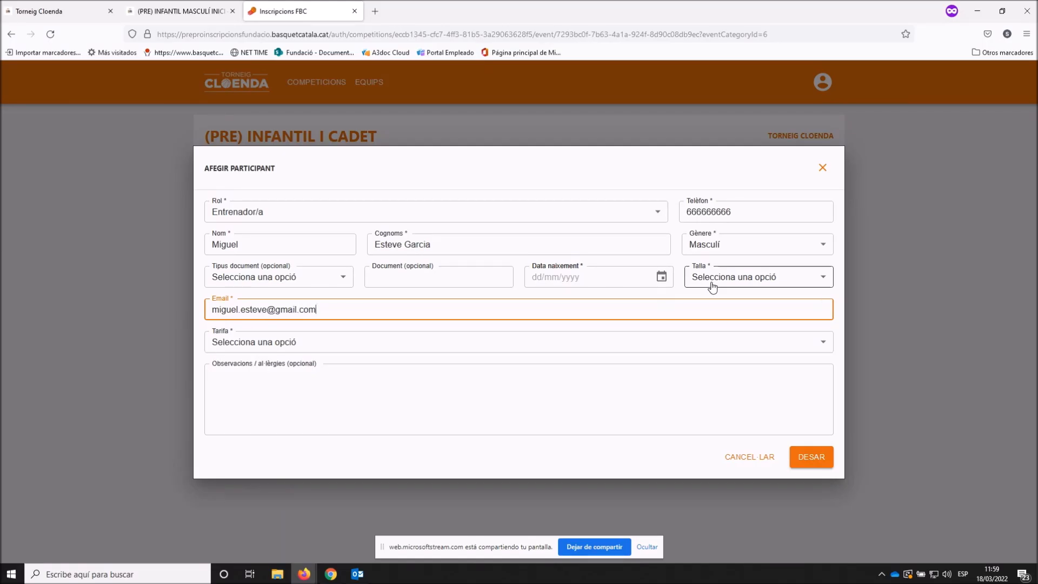
click(538, 278)
text(24/02/1988)
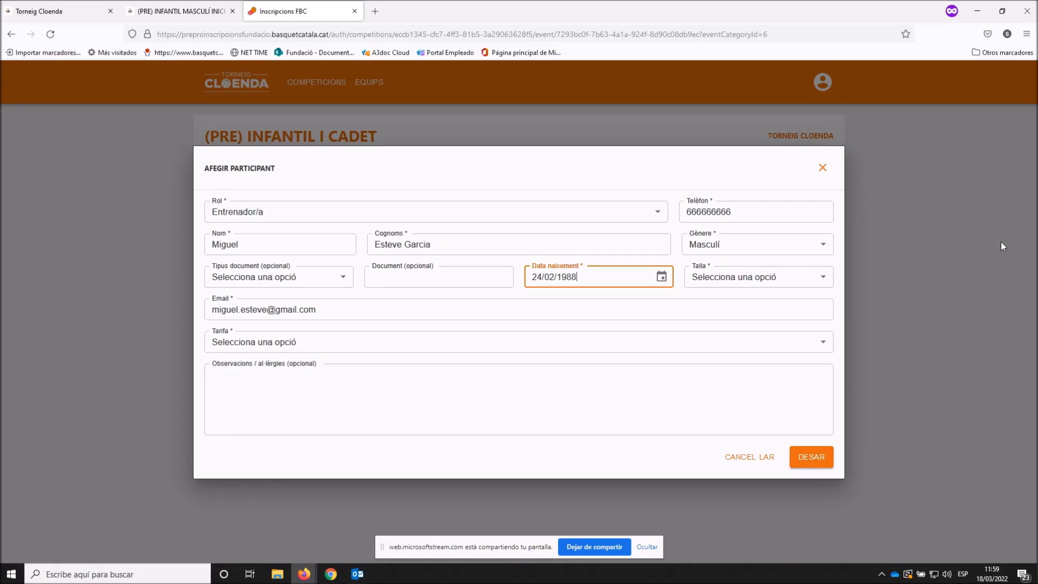
click(798, 276)
click(723, 411)
click(805, 464)
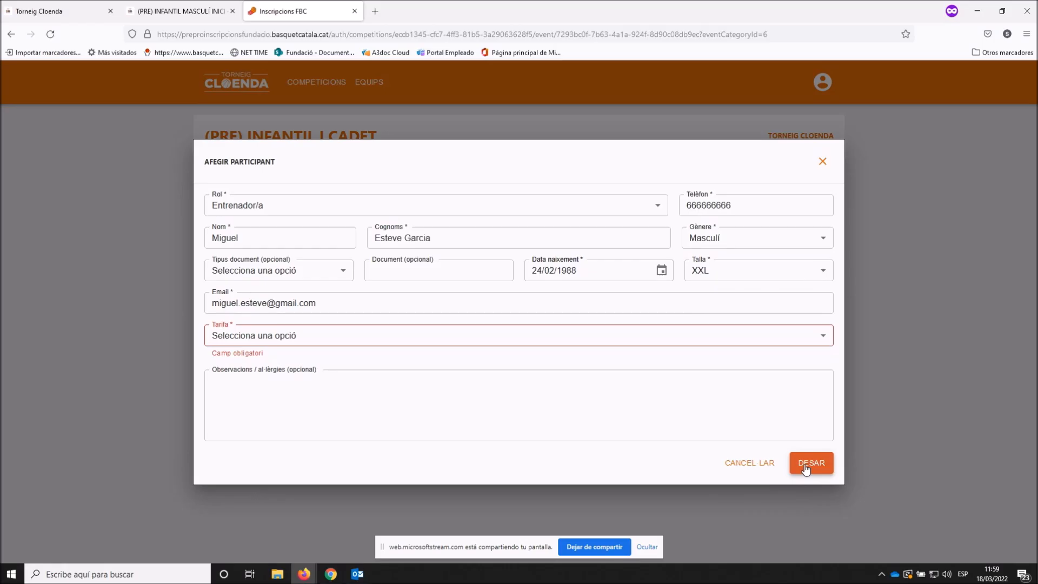
click(297, 344)
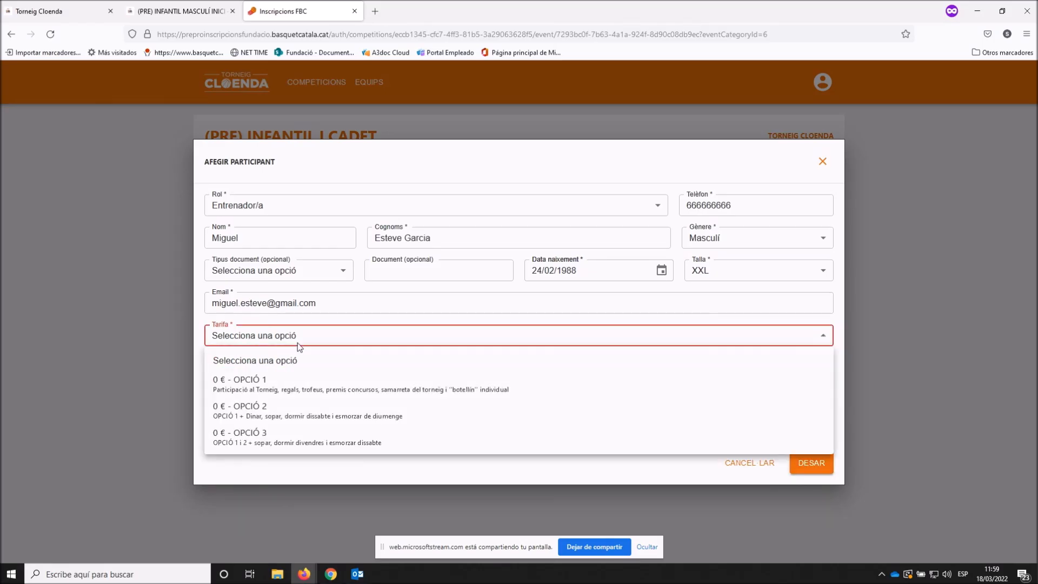
click(288, 437)
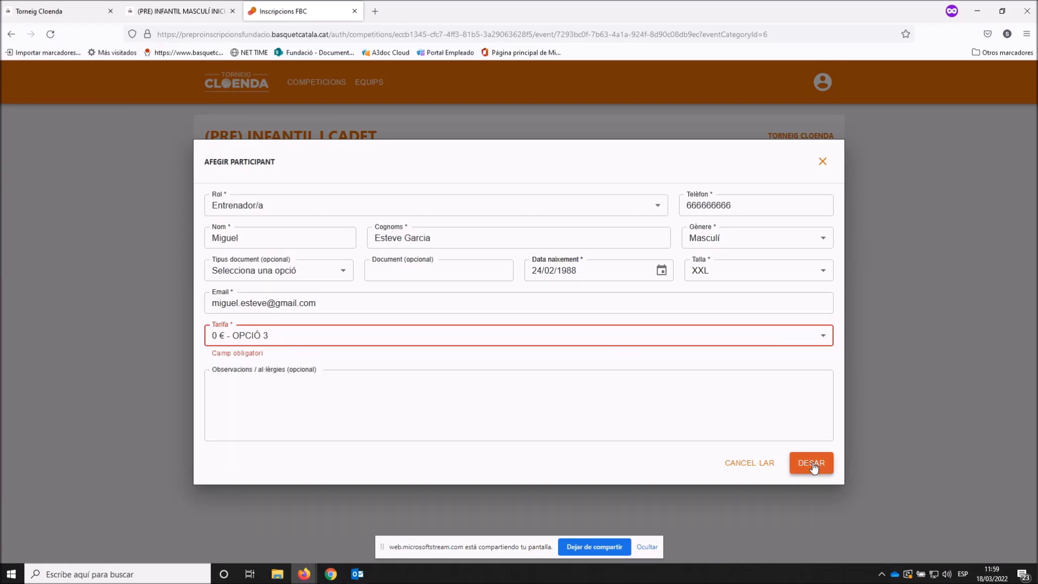
click(812, 464)
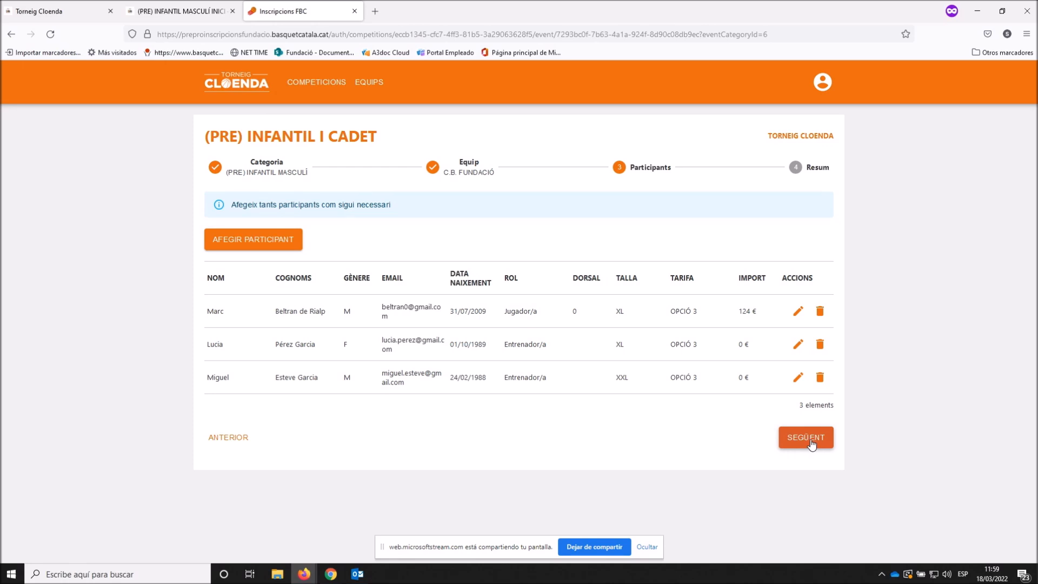
- Go to the Resum step and save the C.B. FUNDACIÓ registration as an unvalidated draft
click(811, 441)
scroll(596, 404, down, 2)
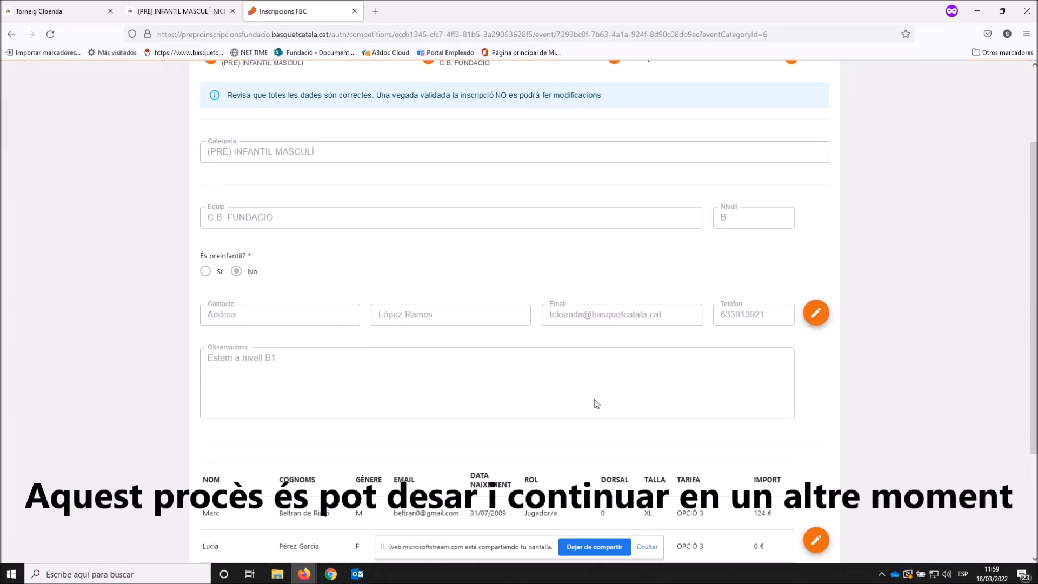
scroll(596, 403, down, 2)
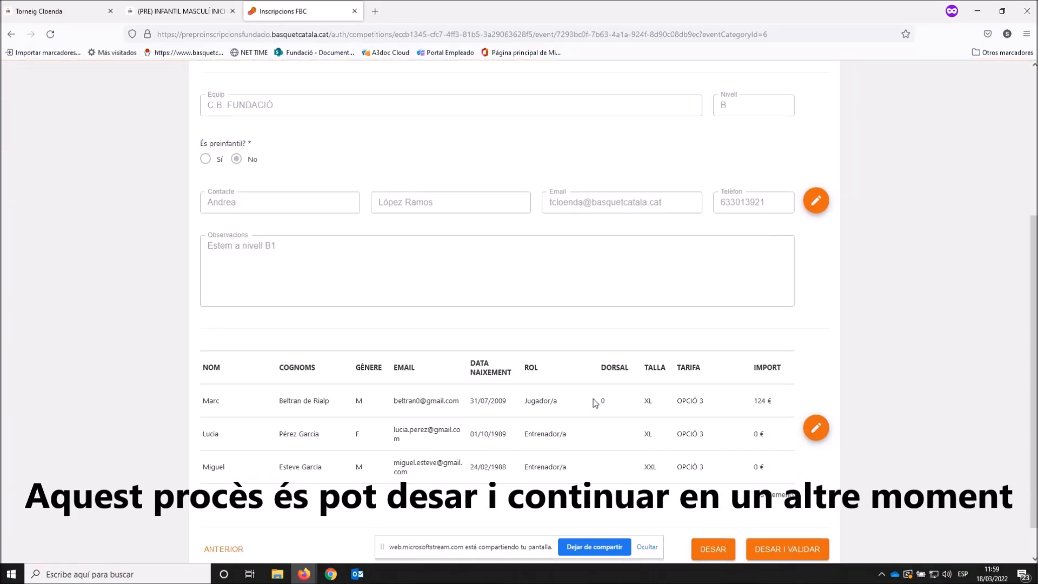
scroll(596, 403, down, 1)
click(711, 504)
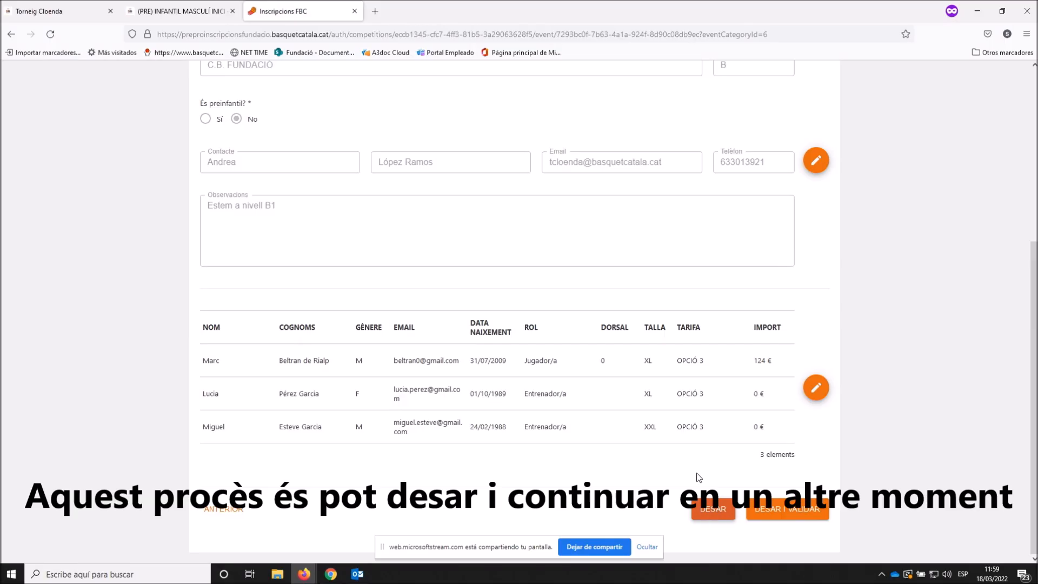
scroll(666, 374, up, 3)
scroll(666, 374, down, 2)
scroll(662, 380, down, 1)
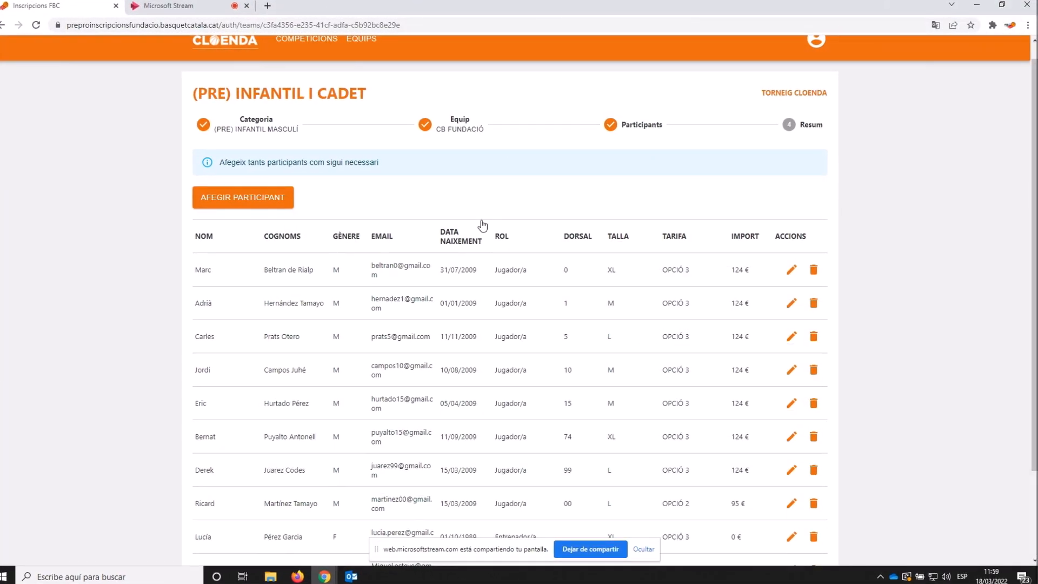
- Review the Resum step's list of 11 participants, including the team delegate
scroll(482, 225, down, 1)
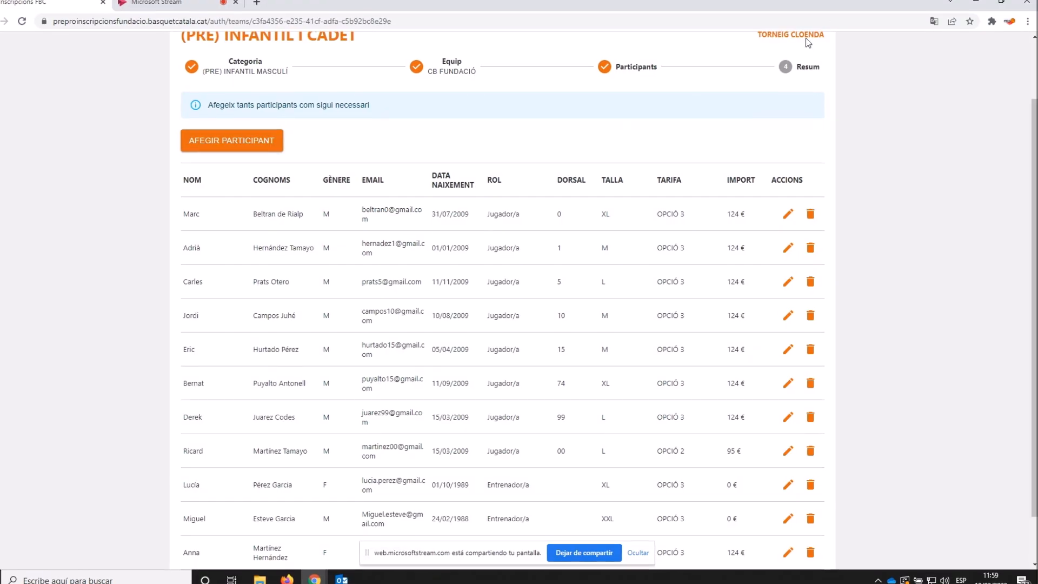
click(796, 69)
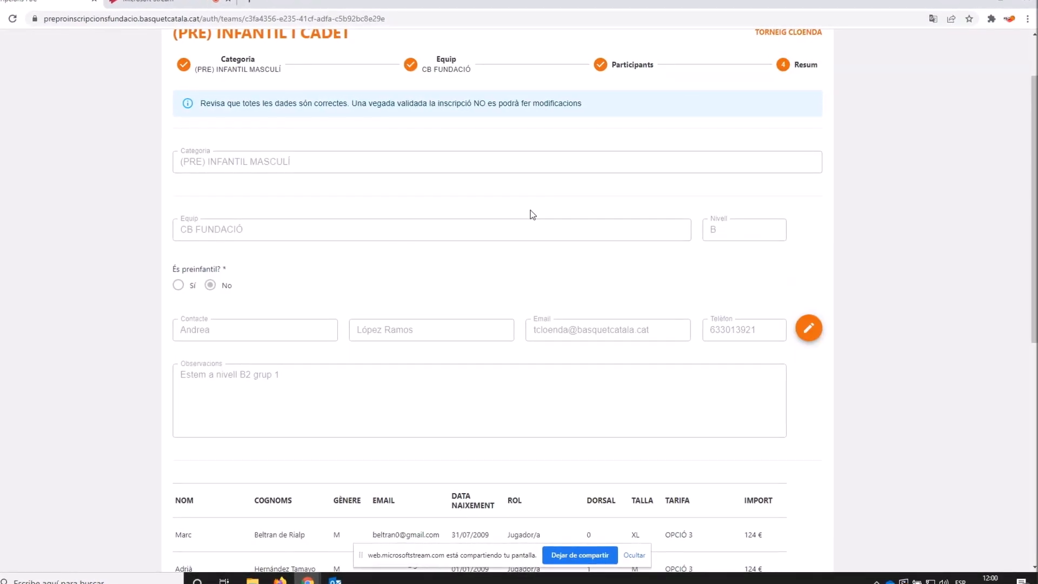
scroll(530, 212, down, 3)
scroll(529, 212, down, 5)
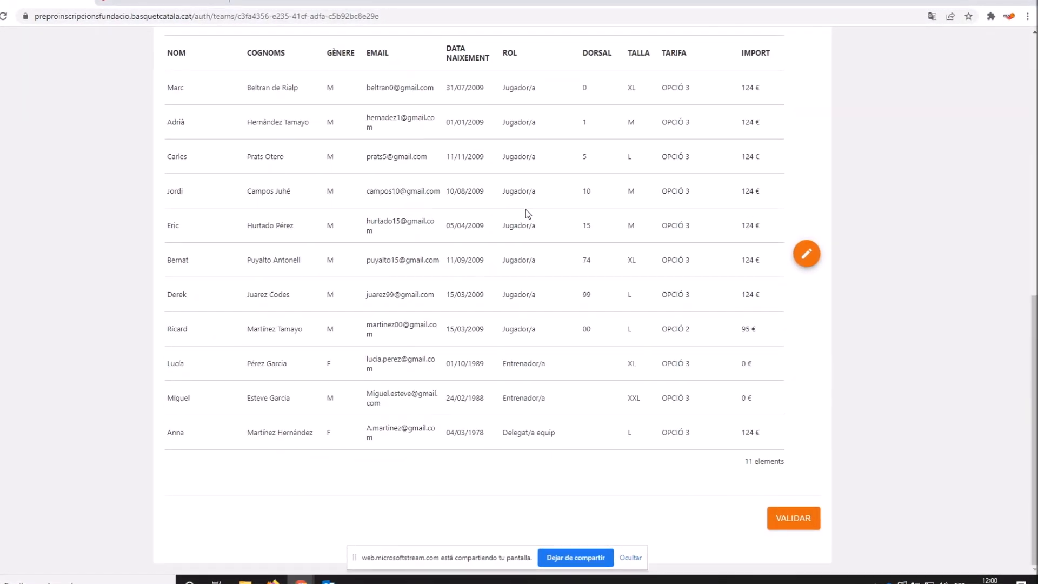
- Validate the C.B. Fundació registration and accept the confirmation, leaving it pending organiser acceptance
click(781, 531)
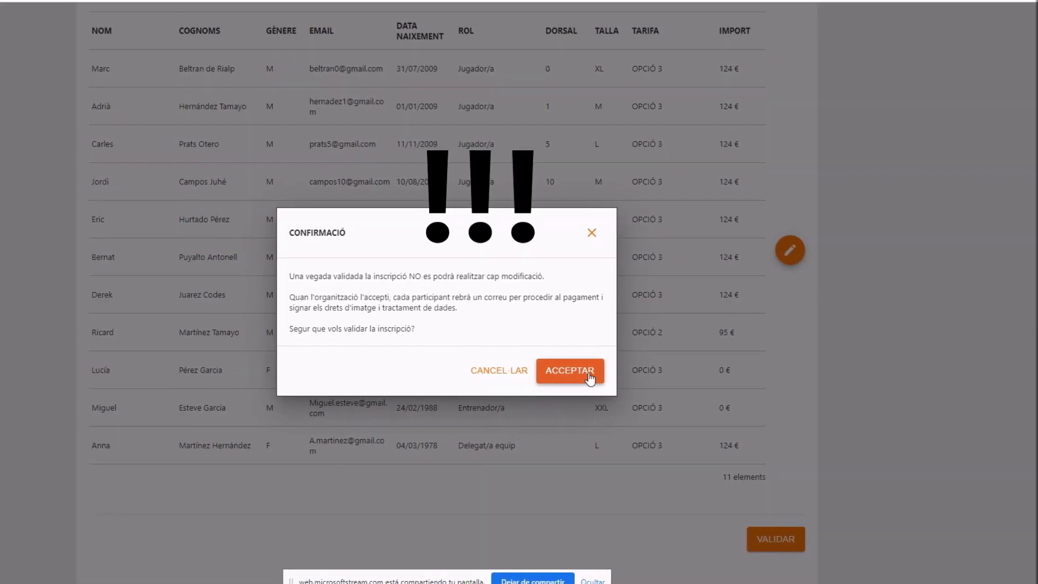
click(586, 378)
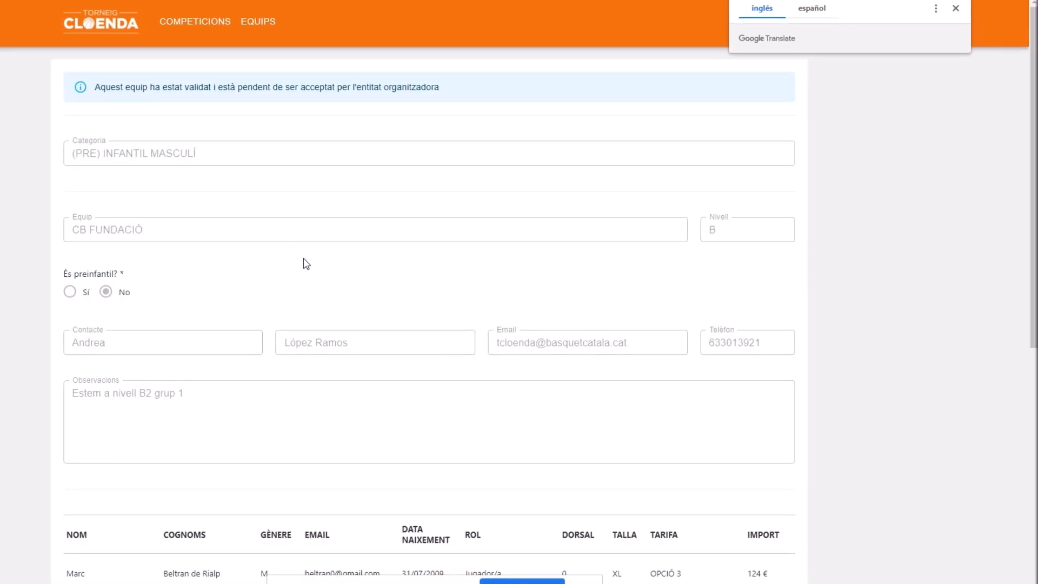
scroll(267, 127, down, 1)
scroll(264, 129, down, 3)
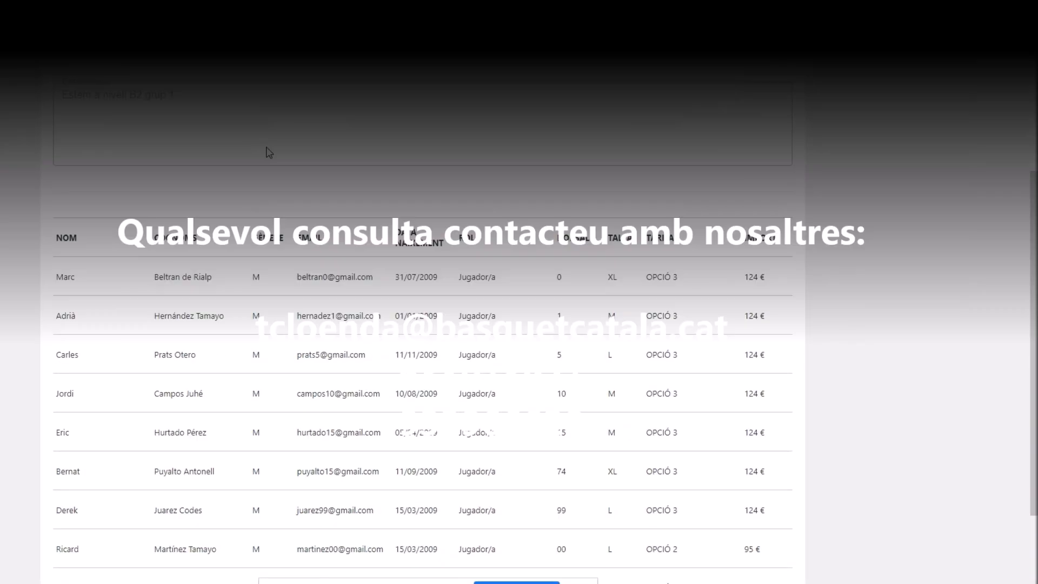